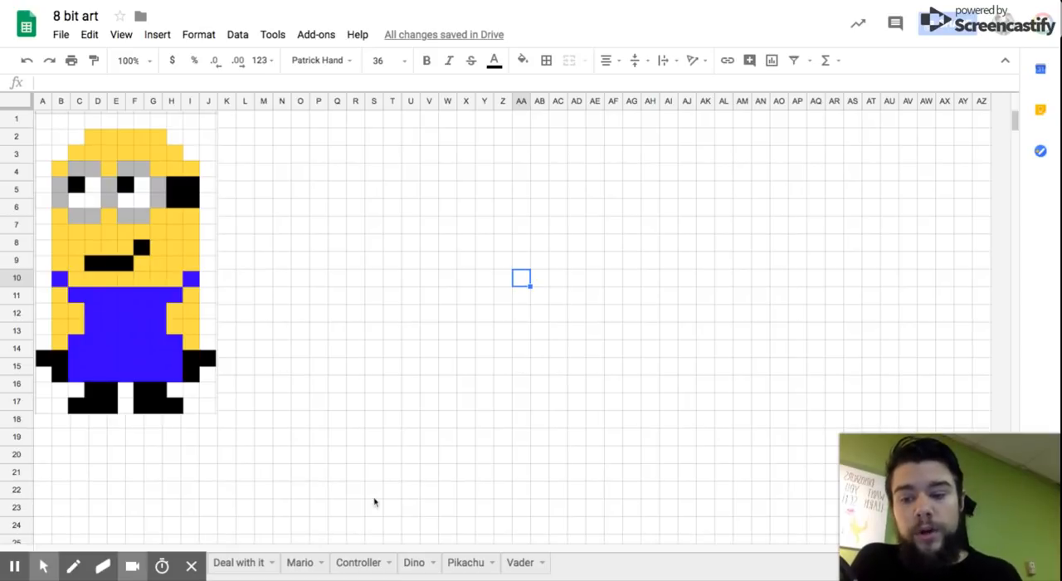
{"action": "scroll", "coordinate": [341, 397], "scroll_direction": "down", "scroll_amount": 1}
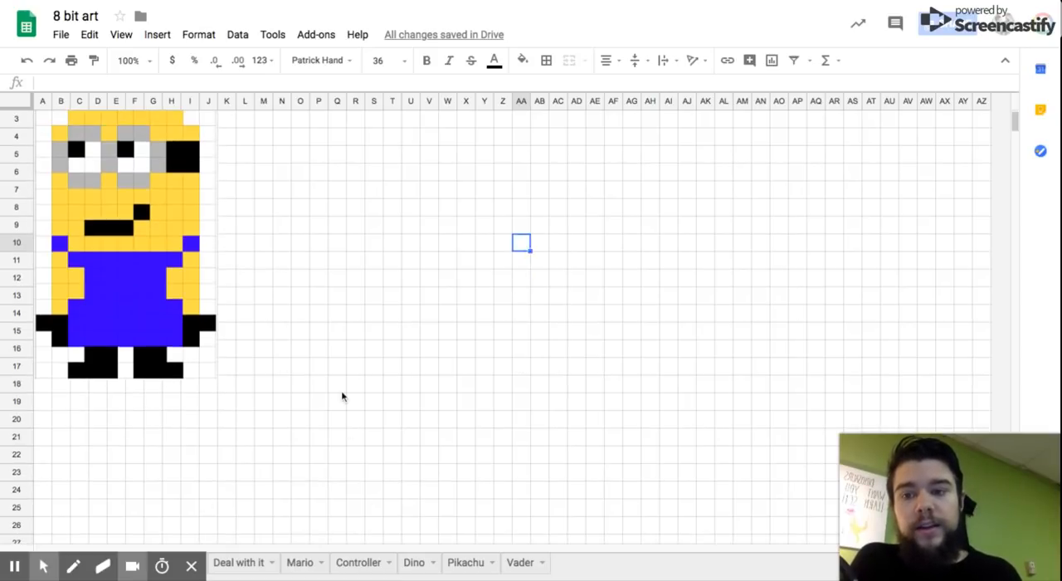
{"action": "scroll", "coordinate": [341, 397], "scroll_direction": "up", "scroll_amount": 1}
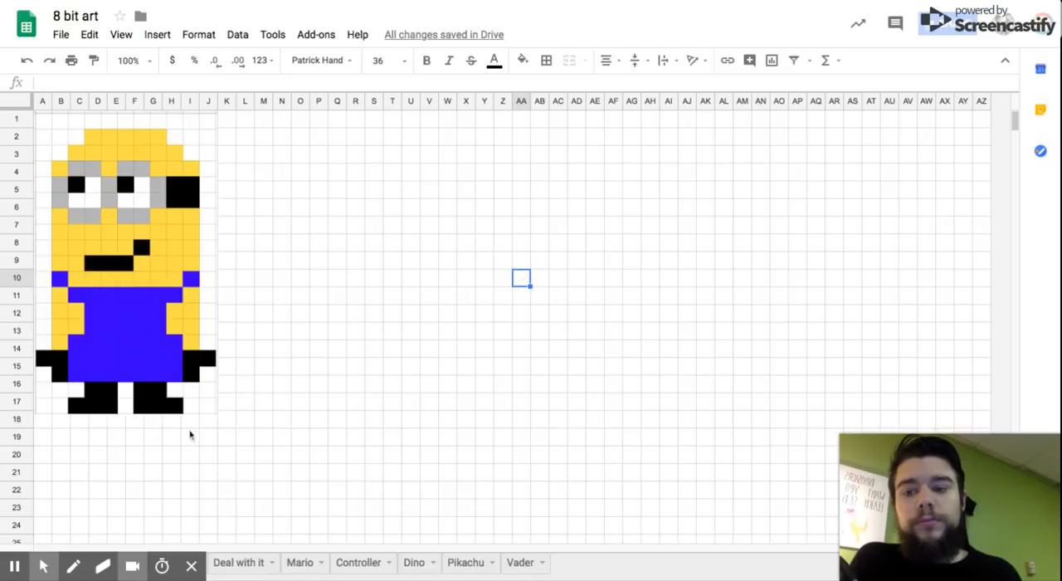
{"action": "left_click", "coordinate": [147, 302]}
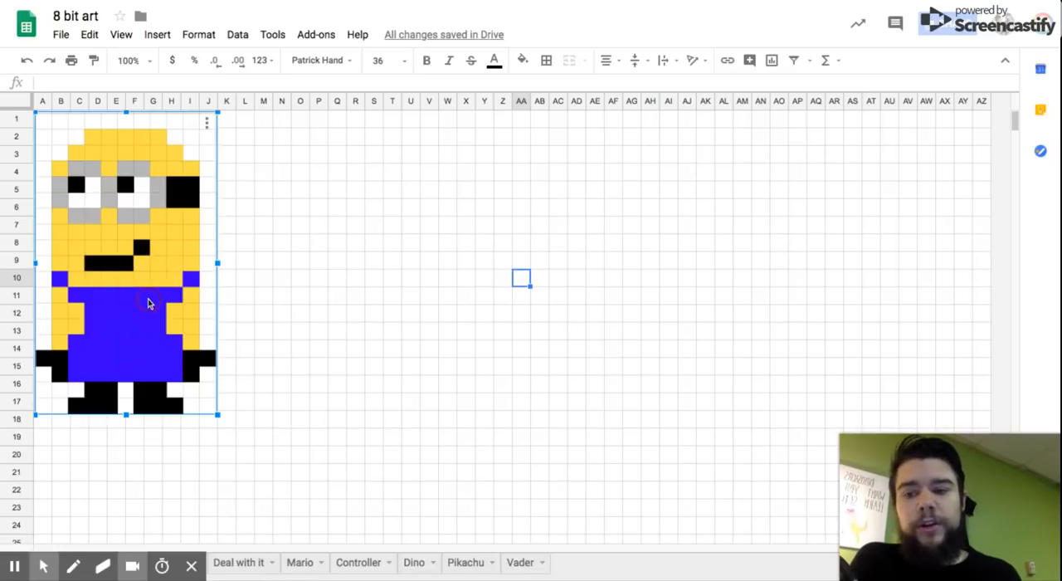
{"action": "left_click", "coordinate": [461, 318]}
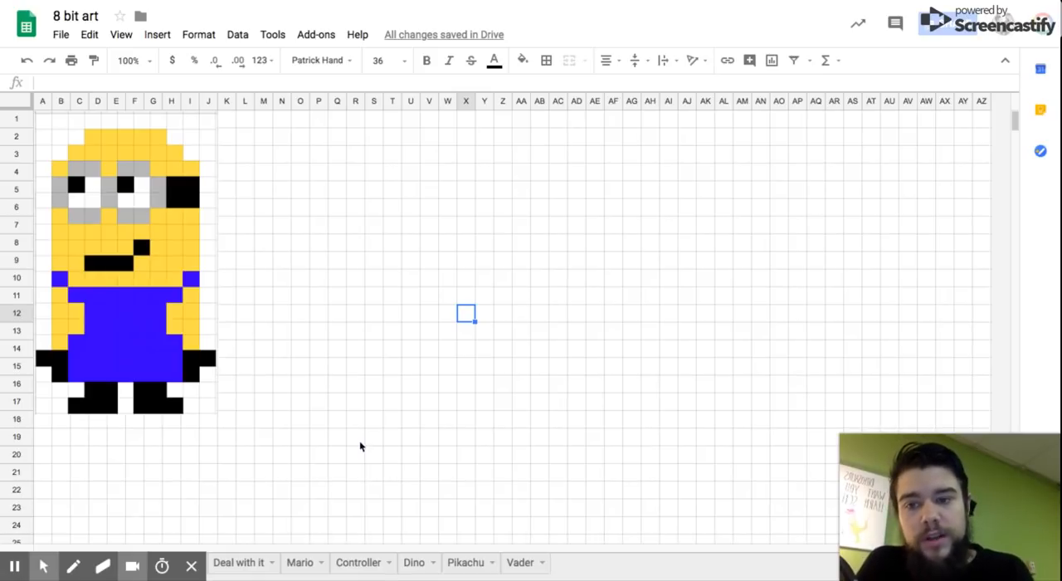
{"action": "mouse_move", "coordinate": [44, 566]}
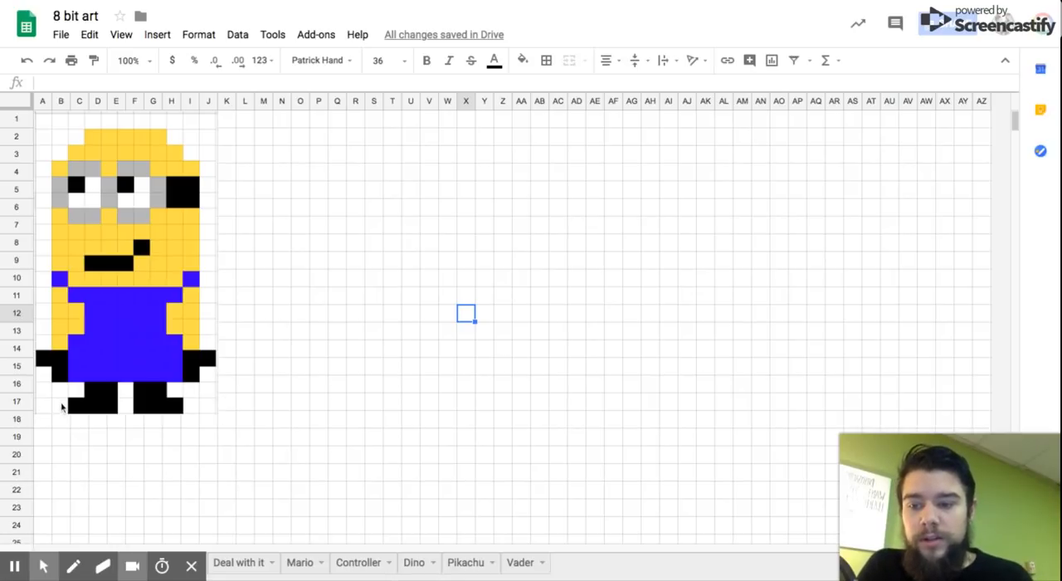
{"action": "left_click", "coordinate": [252, 407]}
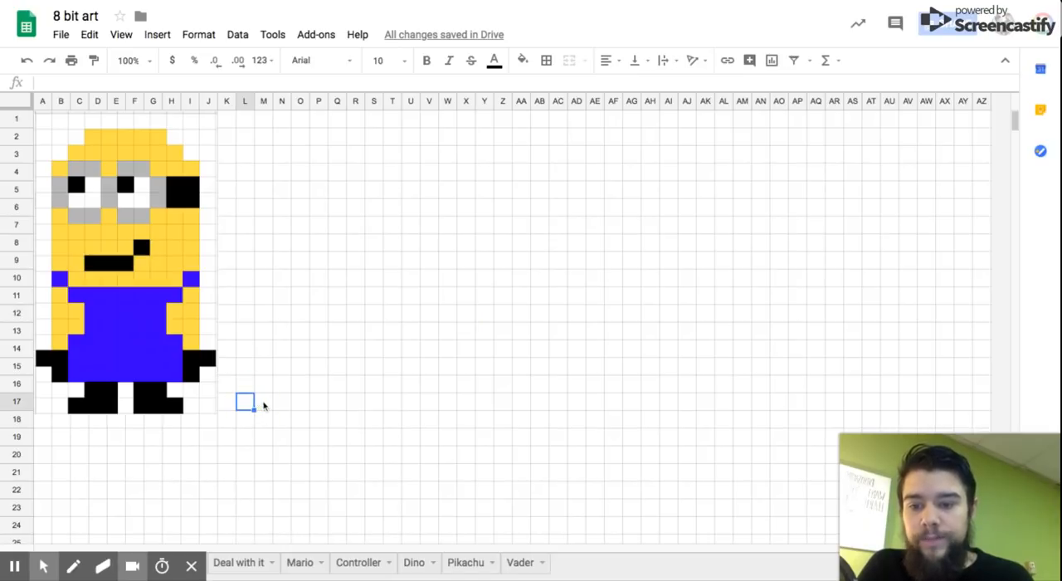
{"action": "left_click", "coordinate": [266, 405]}
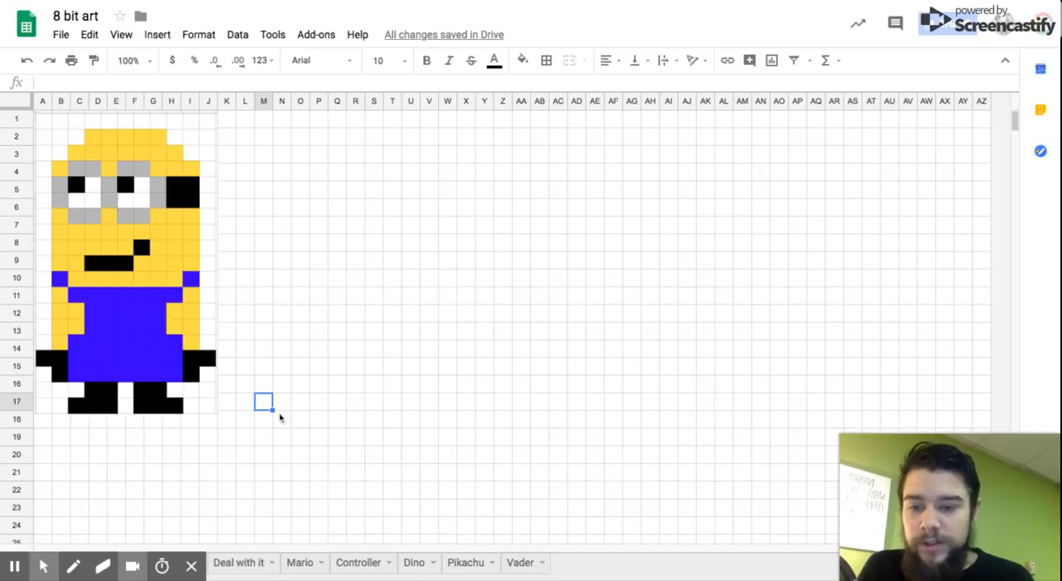
{"action": "left_click_drag", "start_coordinate": [281, 407], "coordinate": [318, 403]}
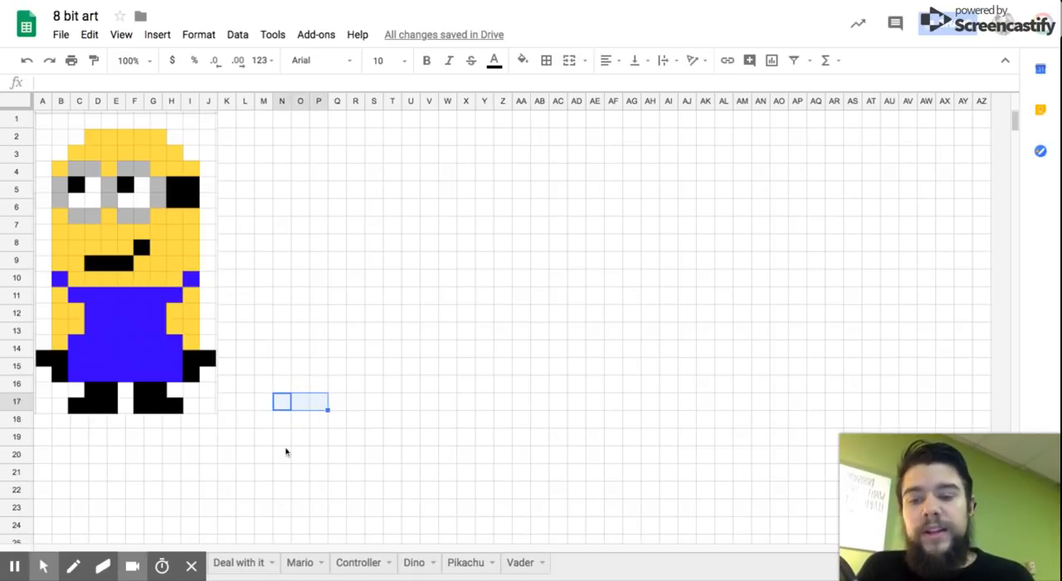
{"action": "left_click", "coordinate": [287, 475]}
Step: Fill cells N17:P17, R17:T17, O16:P16 and R16:S16 with black to form the minion's two feet
{"action": "left_click", "coordinate": [285, 409]}
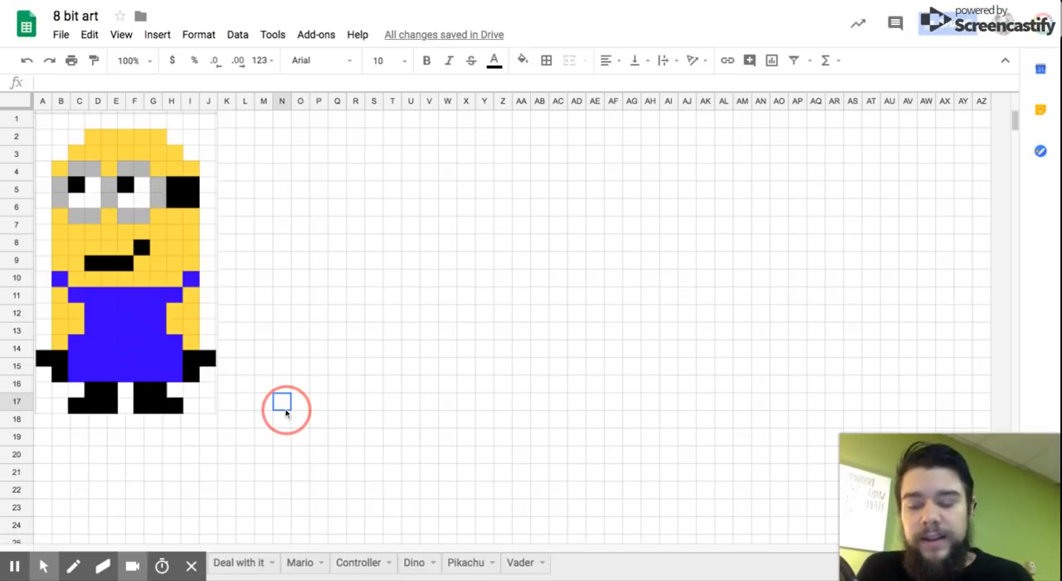
{"action": "left_click_drag", "start_coordinate": [292, 403], "coordinate": [318, 402]}
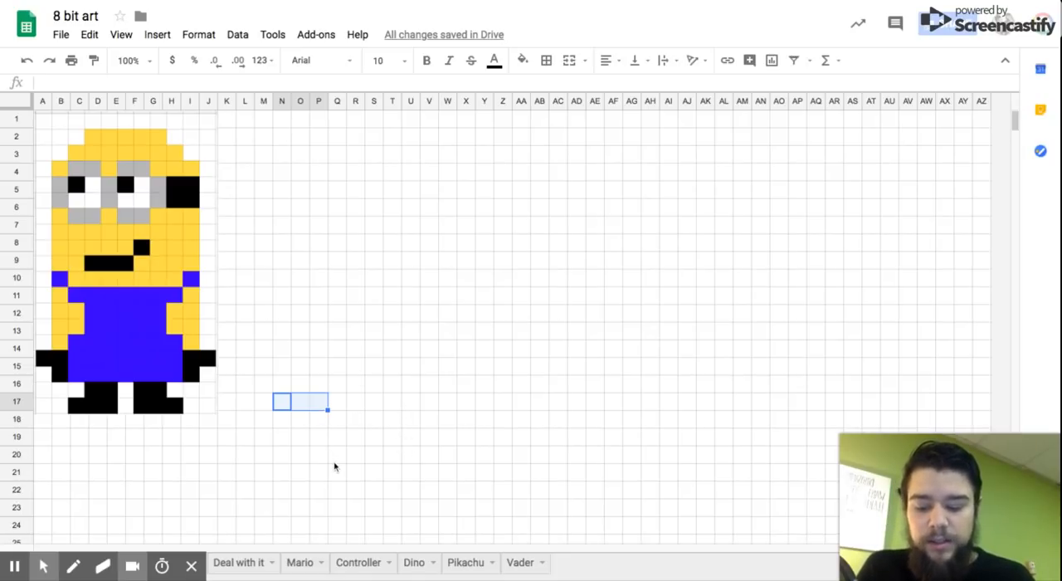
{"action": "left_click", "coordinate": [357, 402]}
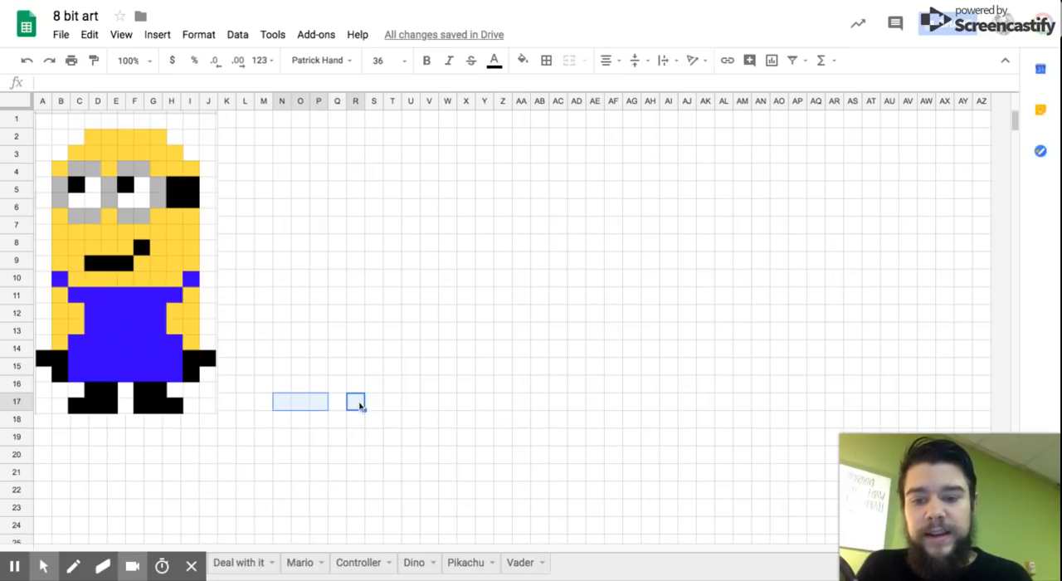
{"action": "left_click_drag", "start_coordinate": [362, 405], "coordinate": [397, 401]}
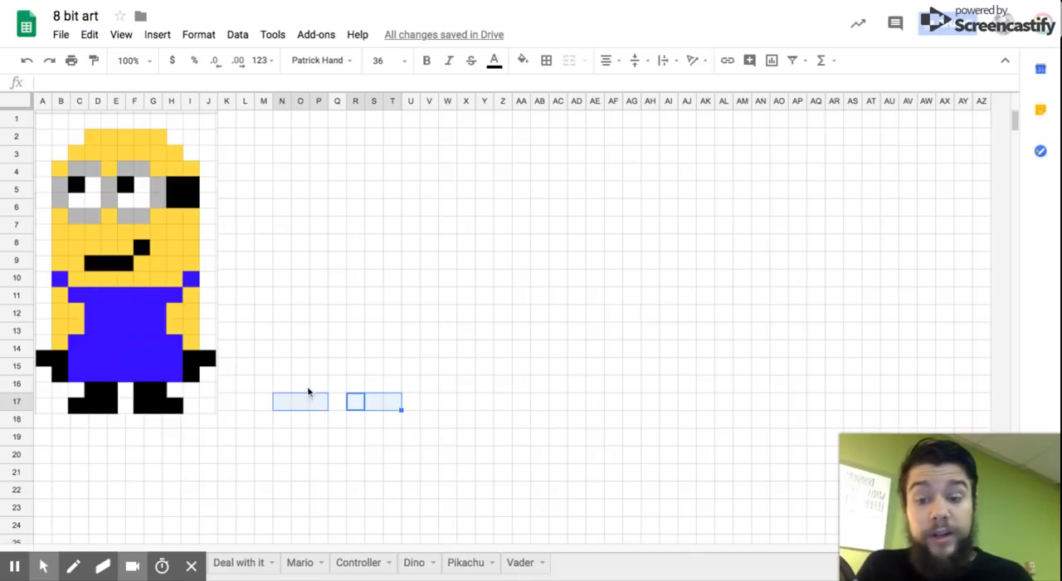
{"action": "left_click_drag", "start_coordinate": [299, 386], "coordinate": [378, 383]}
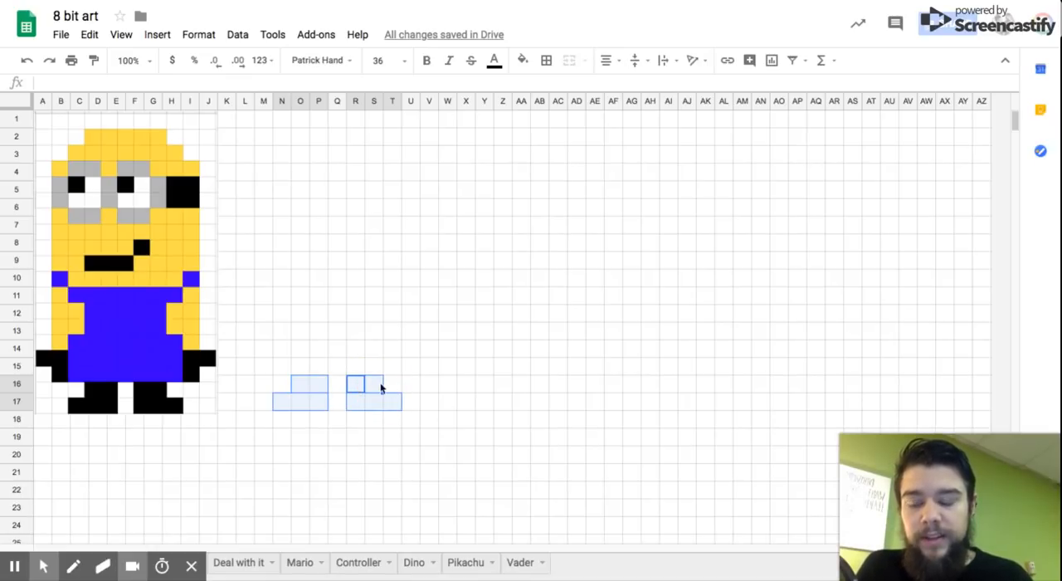
{"action": "left_click", "coordinate": [522, 63]}
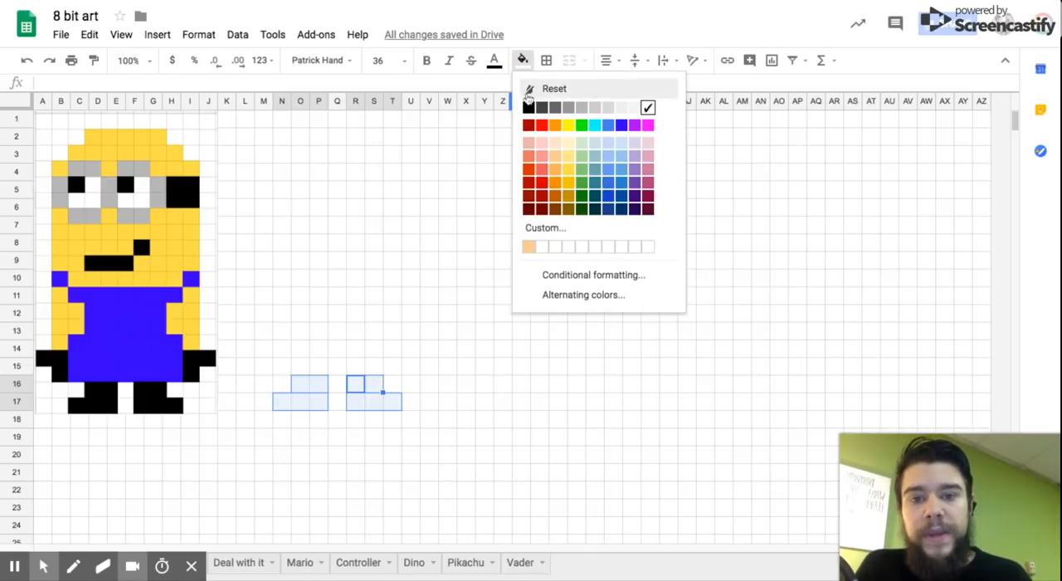
{"action": "left_click", "coordinate": [528, 109]}
{"action": "left_click", "coordinate": [567, 332]}
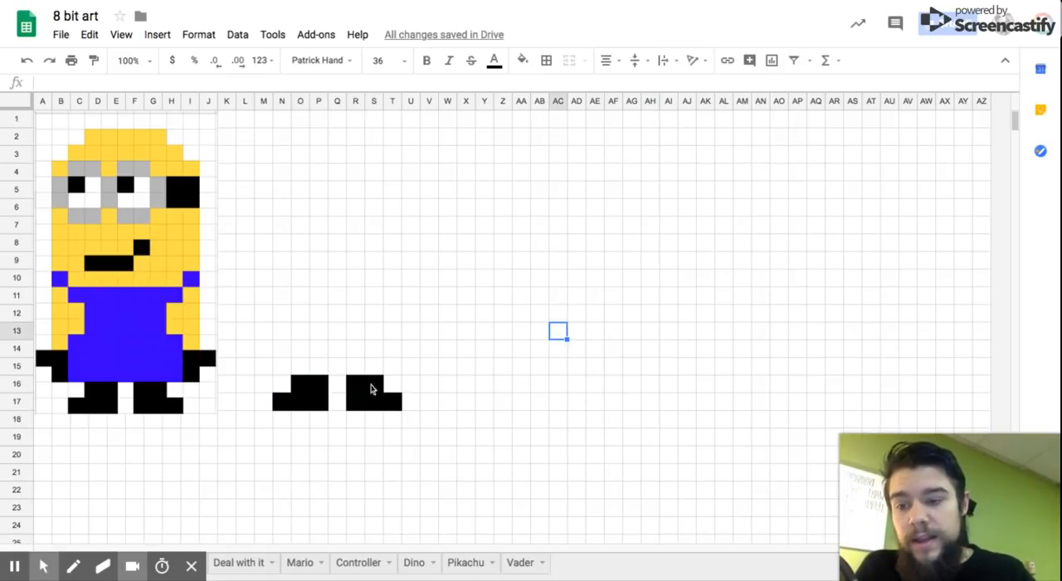
{"action": "left_click", "coordinate": [282, 367]}
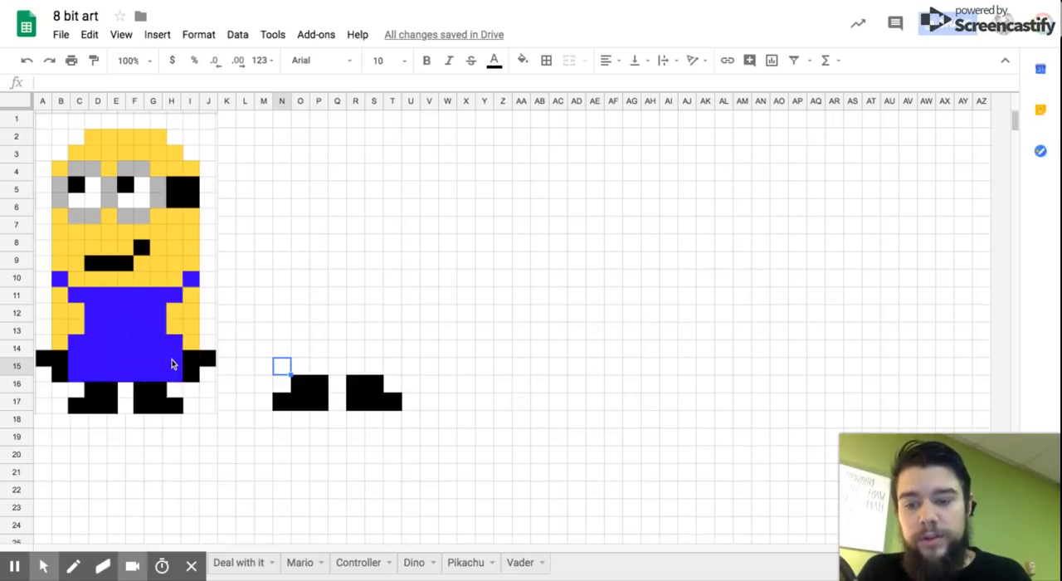
{"action": "left_click", "coordinate": [284, 370]}
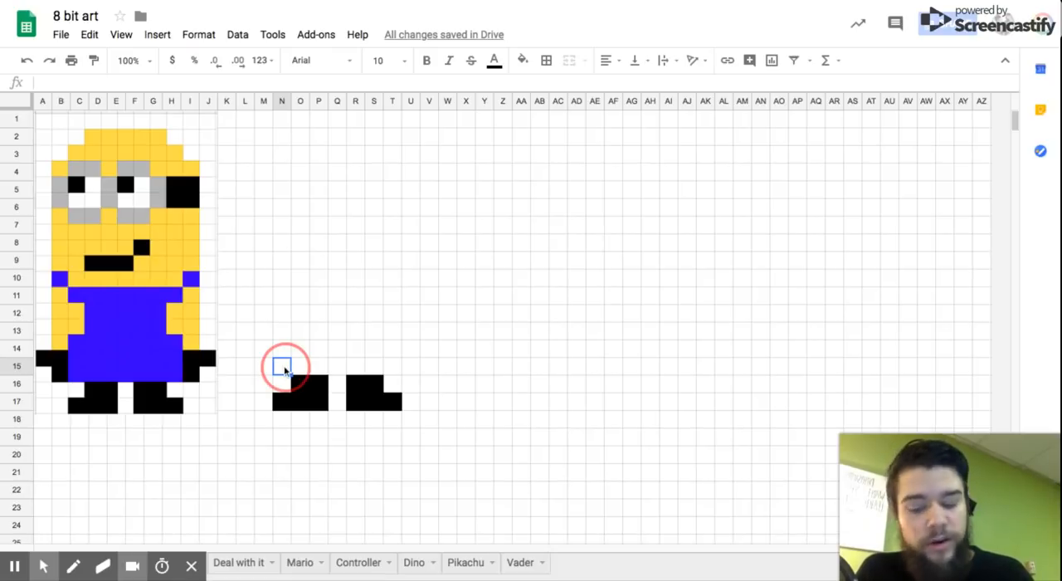
{"action": "left_click_drag", "start_coordinate": [283, 370], "coordinate": [392, 363]}
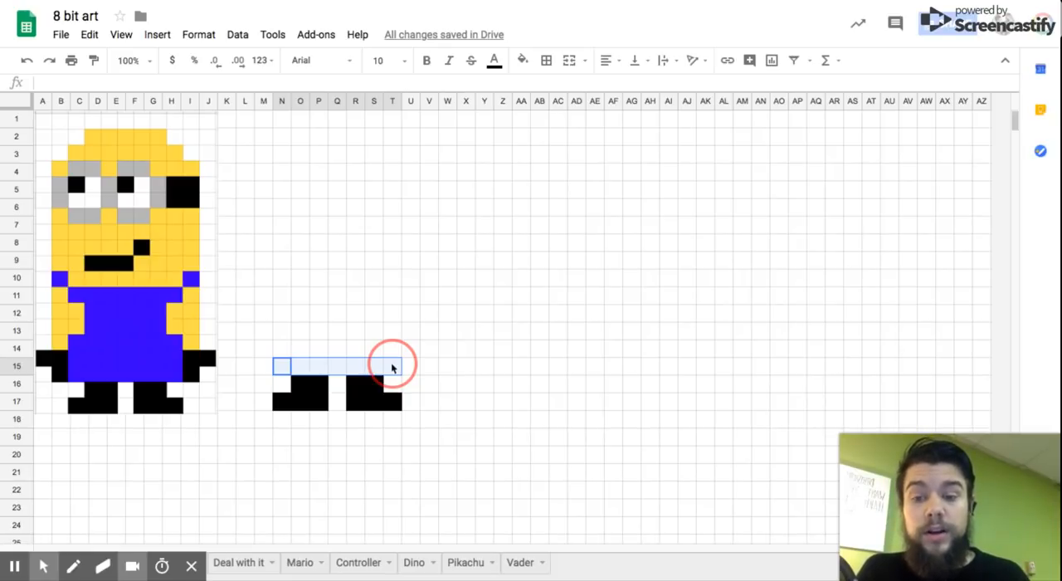
{"action": "left_click", "coordinate": [280, 366]}
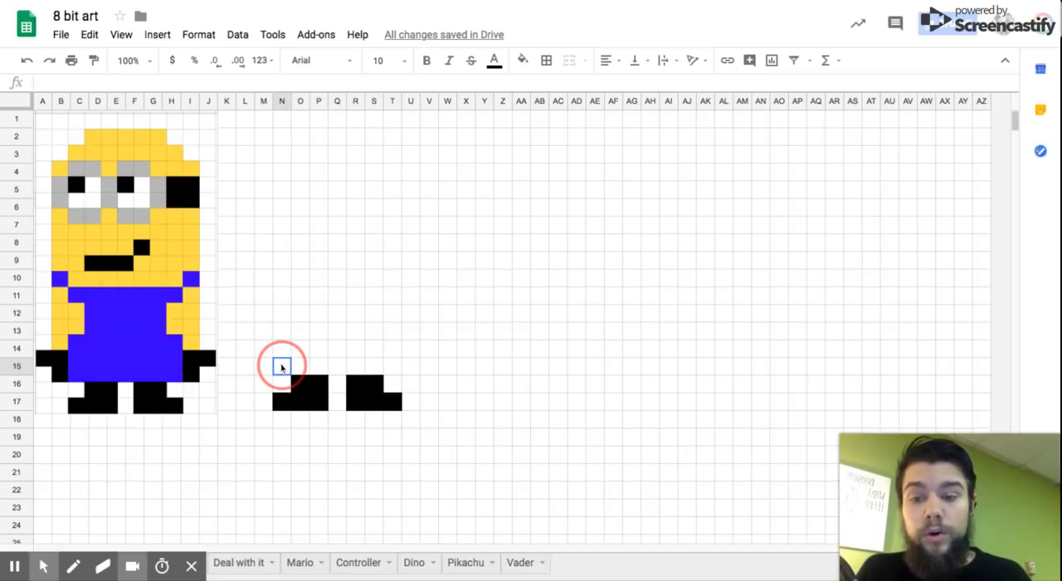
{"action": "left_click_drag", "start_coordinate": [281, 367], "coordinate": [429, 362]}
{"action": "left_click", "coordinate": [429, 364]}
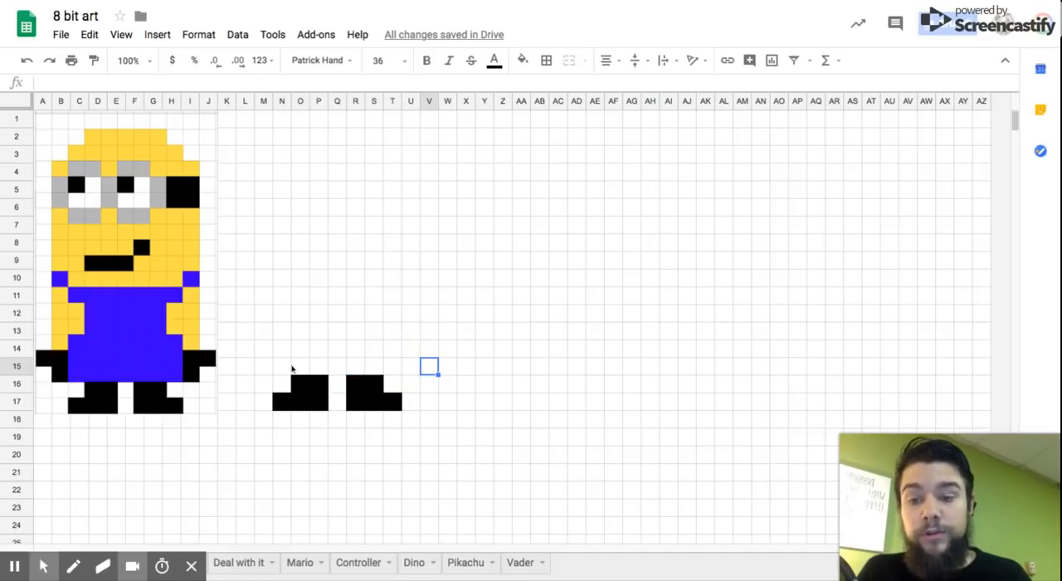
Step: Fill the range N13:T15 above the feet with blue as the lower part of the overalls
{"action": "left_click", "coordinate": [282, 368]}
{"action": "left_click_drag", "start_coordinate": [282, 369], "coordinate": [383, 336]}
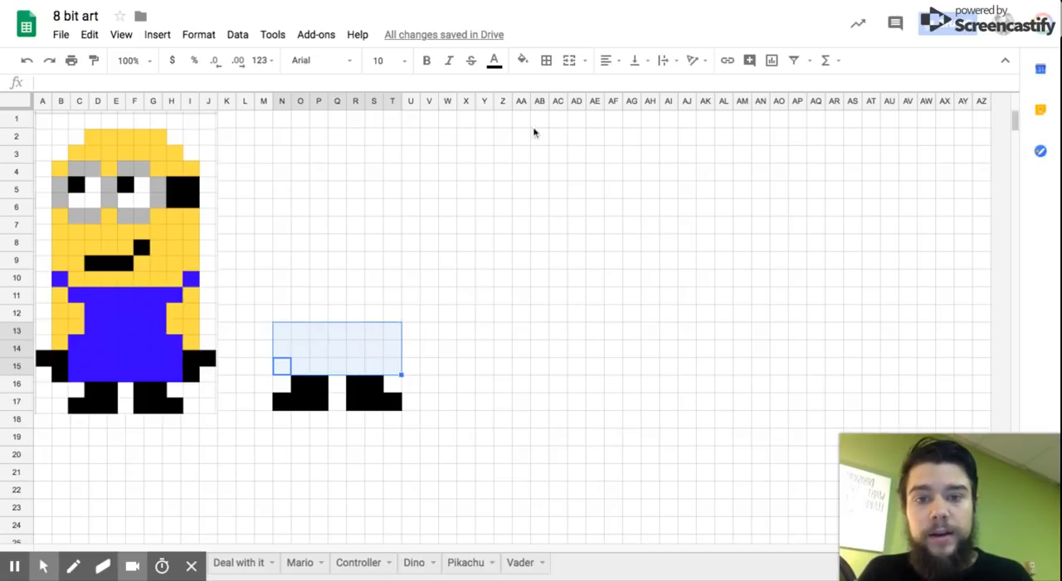
{"action": "left_click", "coordinate": [523, 61]}
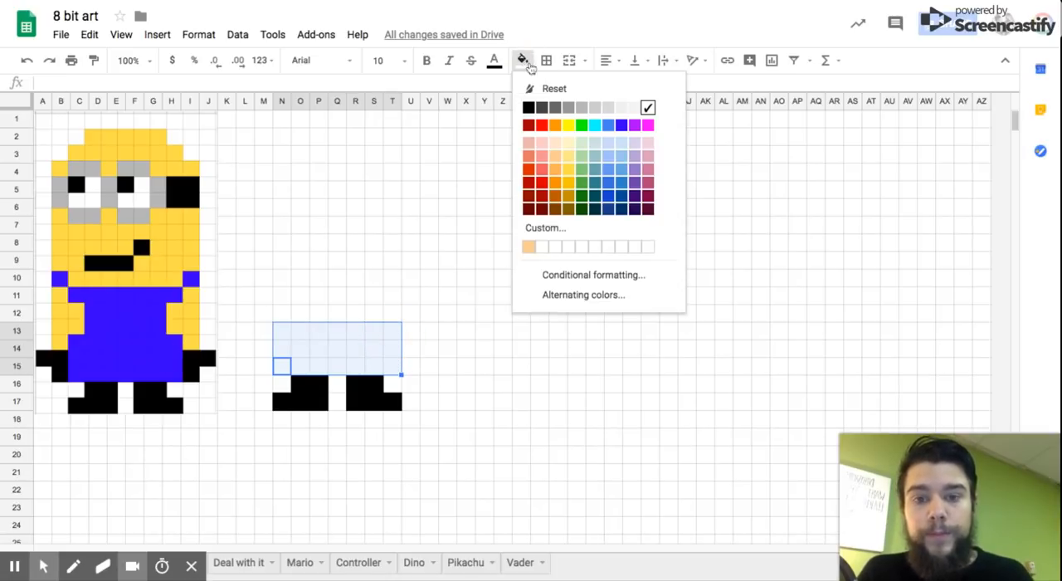
{"action": "left_click", "coordinate": [623, 125]}
{"action": "left_click", "coordinate": [484, 349]}
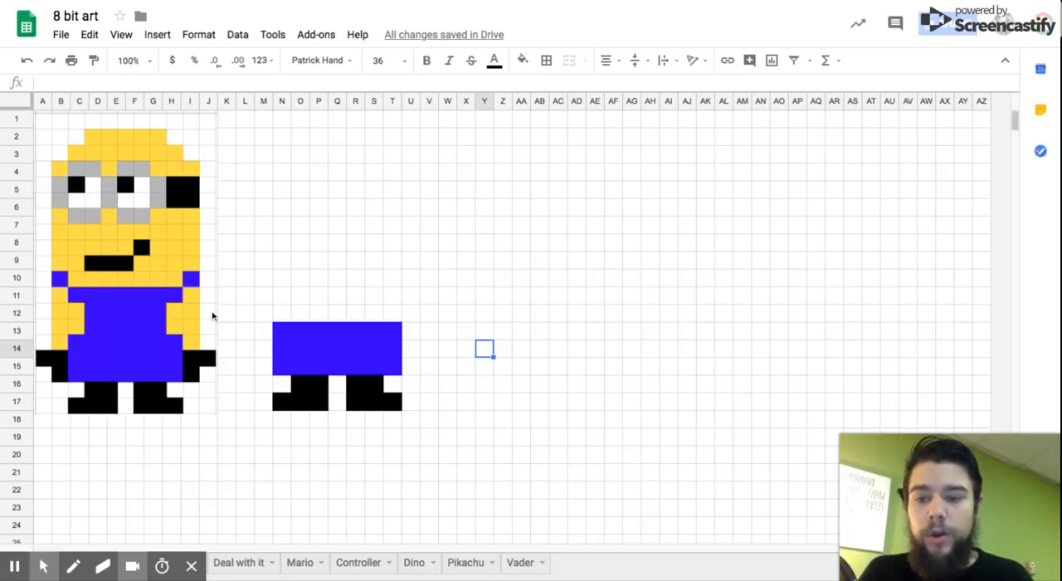
Step: Fill O11:S12, N10:T10 and the strap cells M9 and U9 with blue to complete the upper overalls
{"action": "left_click_drag", "start_coordinate": [300, 312], "coordinate": [372, 304]}
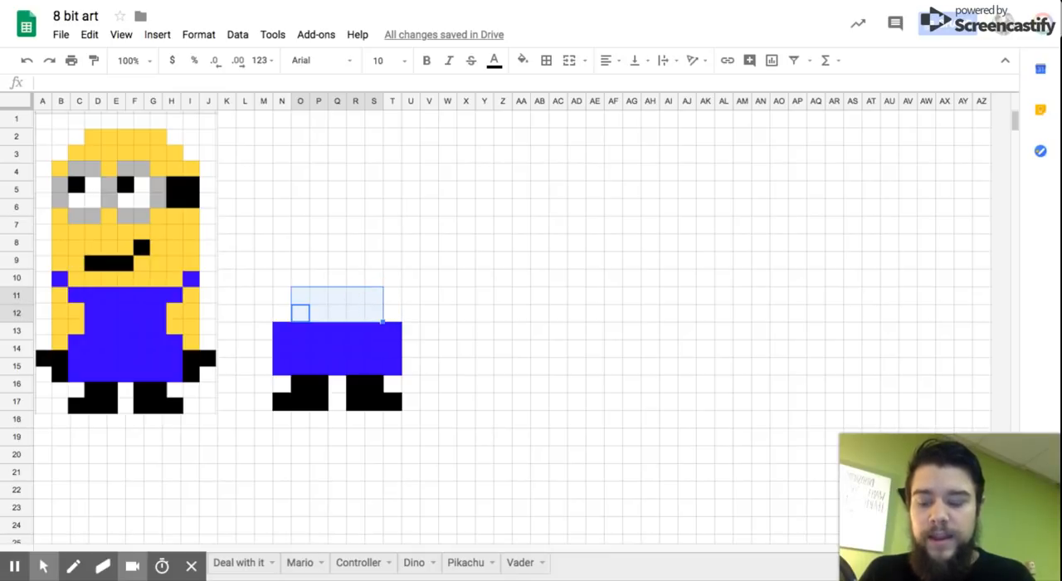
{"action": "left_click", "coordinate": [282, 284], "text": "ctrl"}
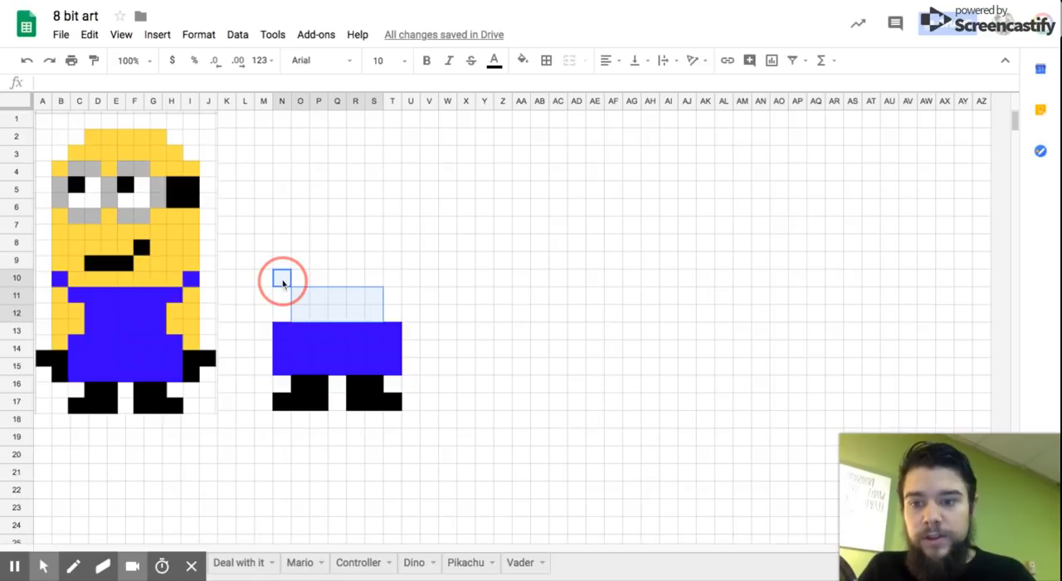
{"action": "left_click_drag", "start_coordinate": [282, 278], "coordinate": [393, 278]}
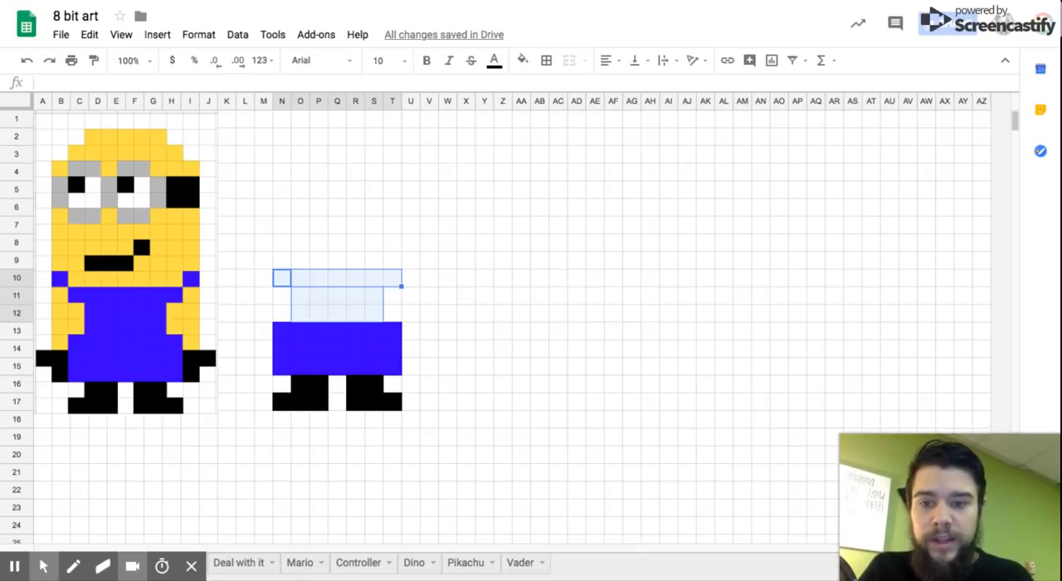
{"action": "left_click", "coordinate": [412, 262]}
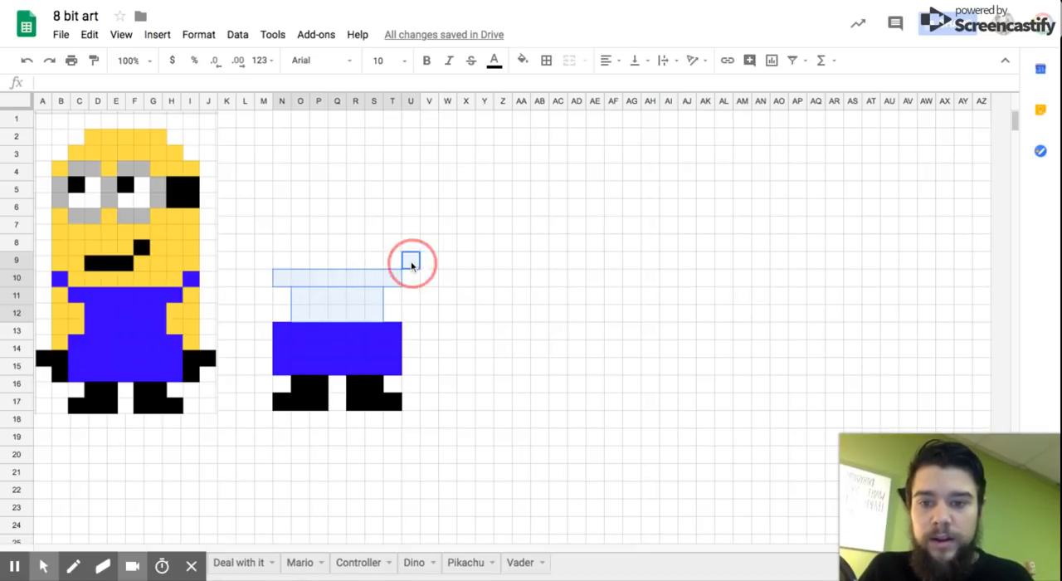
{"action": "left_click", "coordinate": [262, 262], "text": "ctrl"}
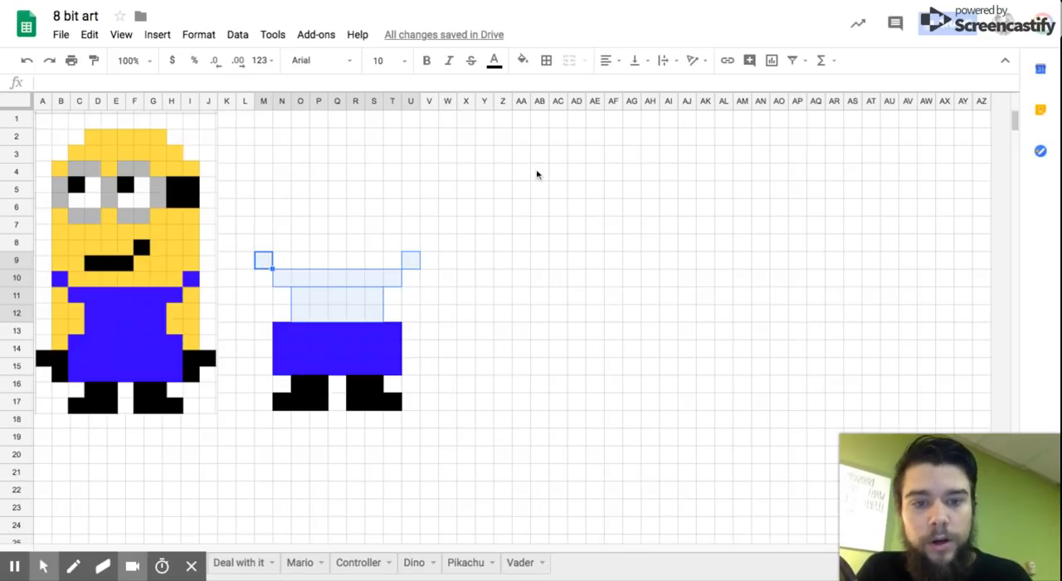
{"action": "left_click", "coordinate": [522, 60]}
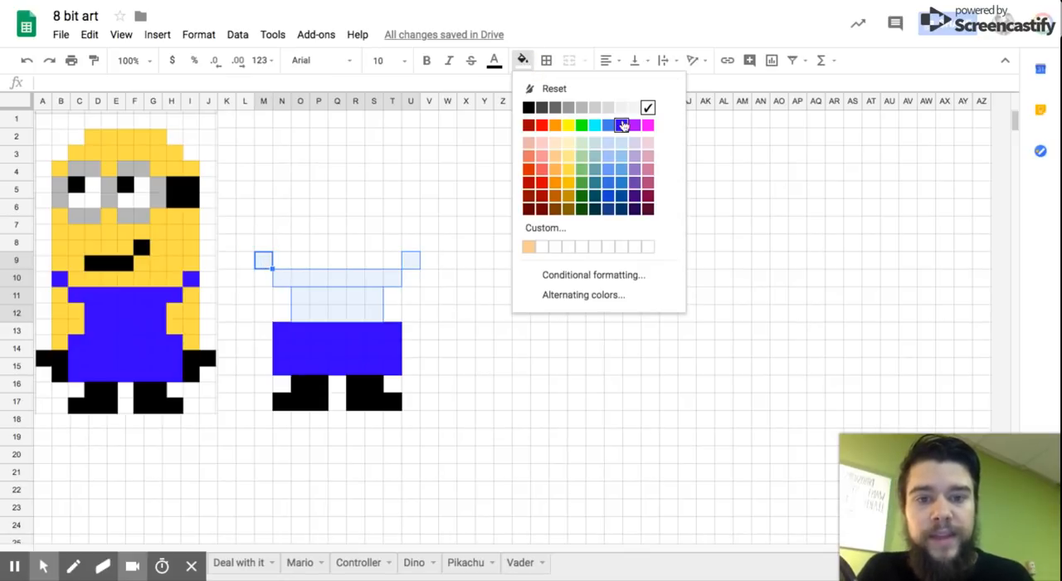
{"action": "left_click", "coordinate": [624, 126]}
{"action": "left_click", "coordinate": [577, 312]}
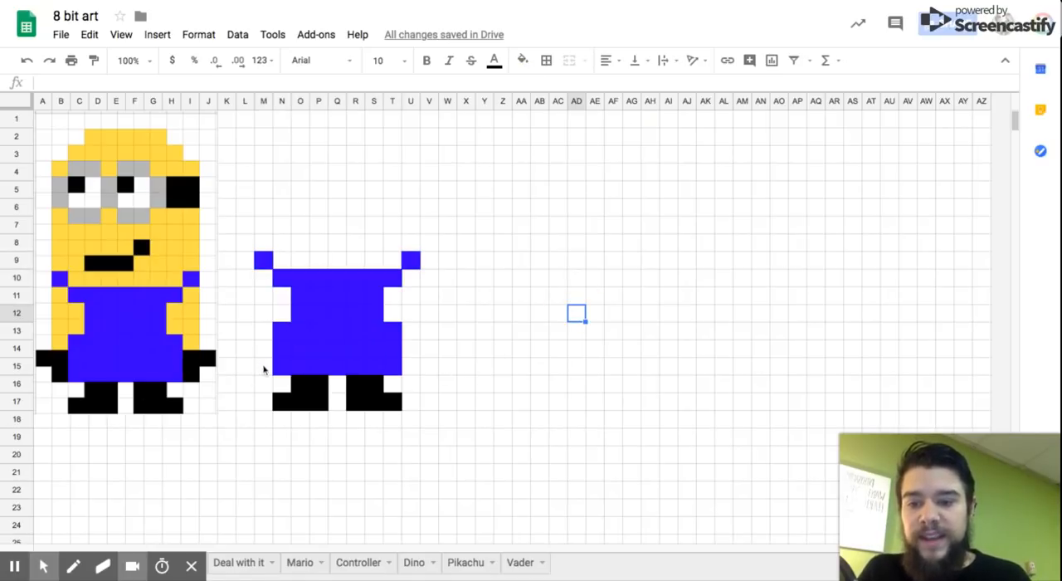
Step: Fill cells L14, M14:M15, U14:U15 and V14 with black to form the minion's two hands
{"action": "mouse_move", "coordinate": [263, 363]}
{"action": "left_mouse_down"}
{"action": "mouse_move", "coordinate": [263, 336]}
{"action": "mouse_move", "coordinate": [263, 348]}
{"action": "left_mouse_up"}
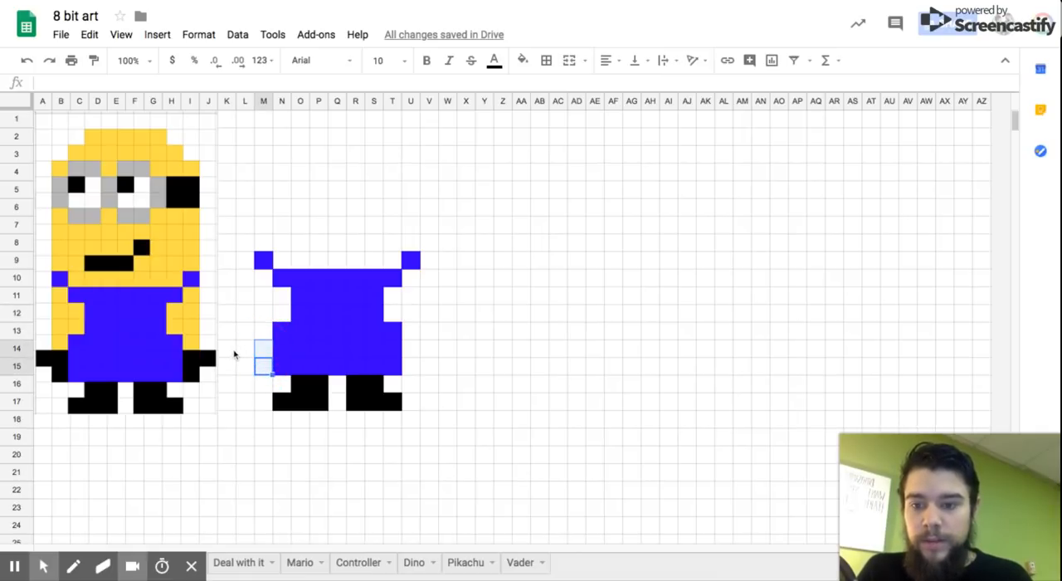
{"action": "left_click", "coordinate": [243, 351]}
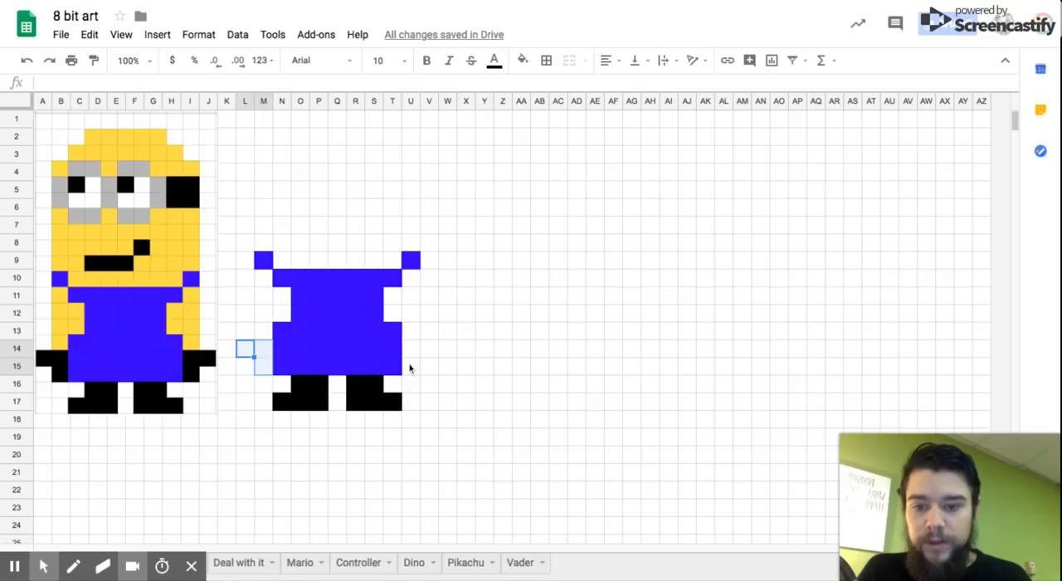
{"action": "left_click_drag", "start_coordinate": [409, 367], "coordinate": [419, 347]}
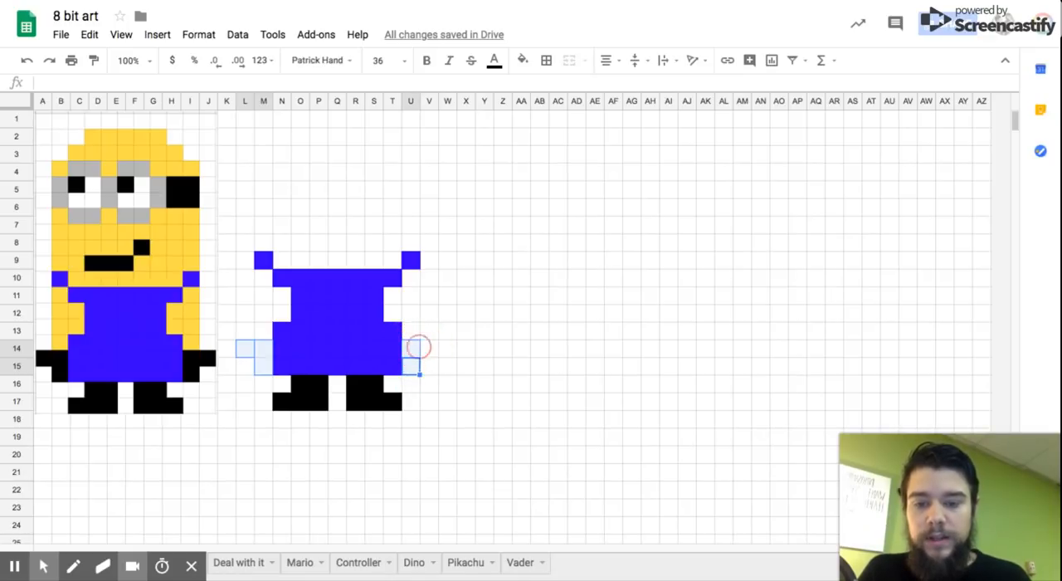
{"action": "left_click", "coordinate": [432, 352], "text": "ctrl"}
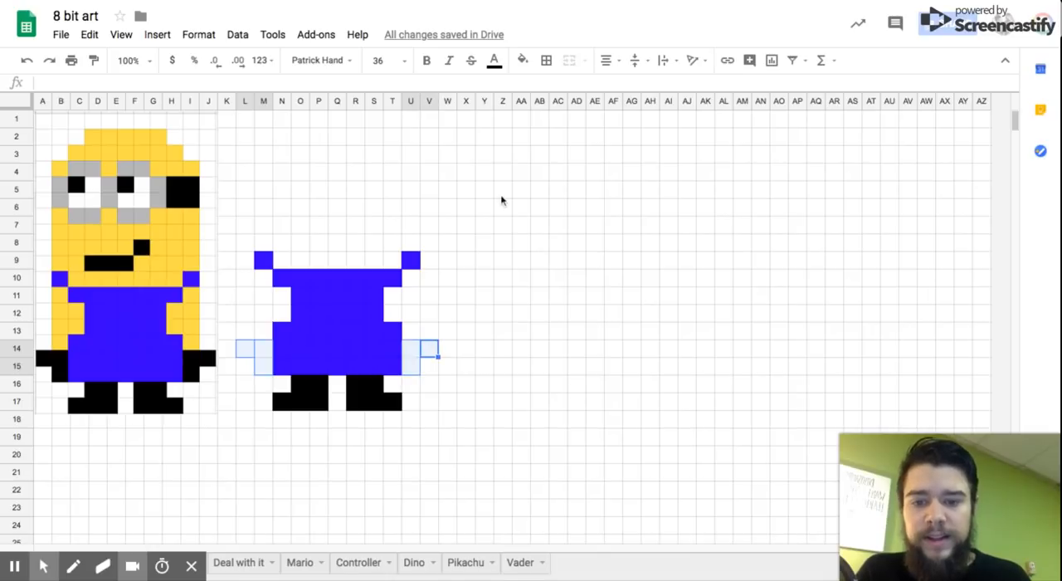
{"action": "left_click", "coordinate": [524, 61]}
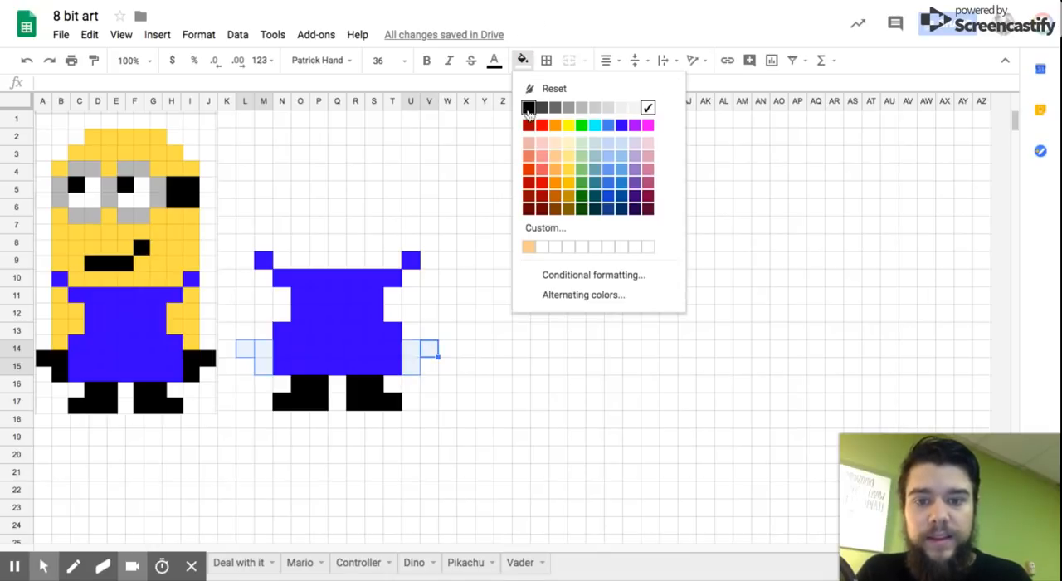
{"action": "left_click", "coordinate": [529, 115]}
{"action": "left_click", "coordinate": [511, 336]}
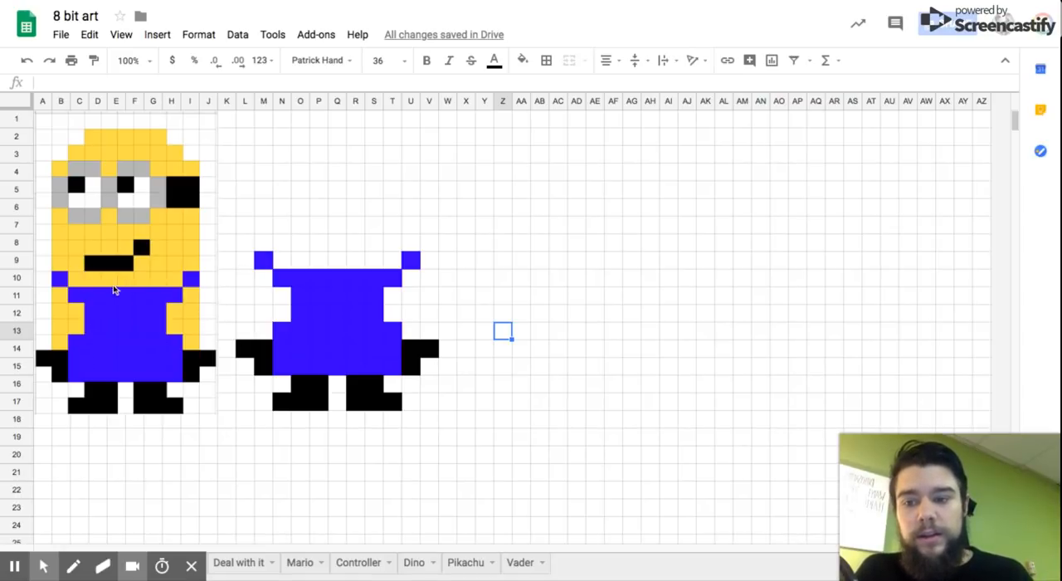
Step: Fill O8:Q8 and R7 for the mouth, T3:U4 for the goggle strap, and N3 and Q3 for the pupils with black
{"action": "left_click", "coordinate": [300, 243]}
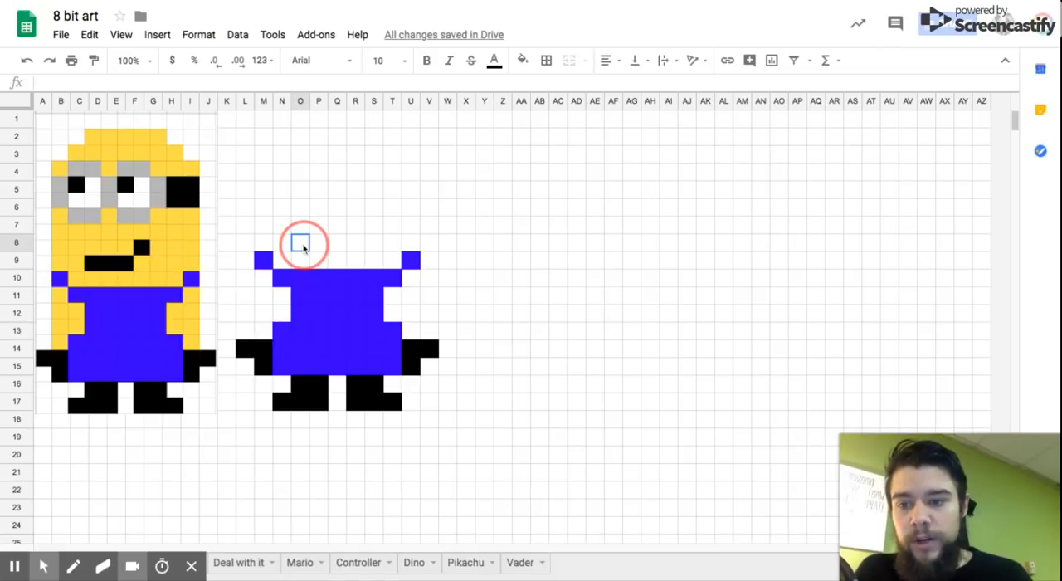
{"action": "left_click_drag", "start_coordinate": [304, 246], "coordinate": [335, 244]}
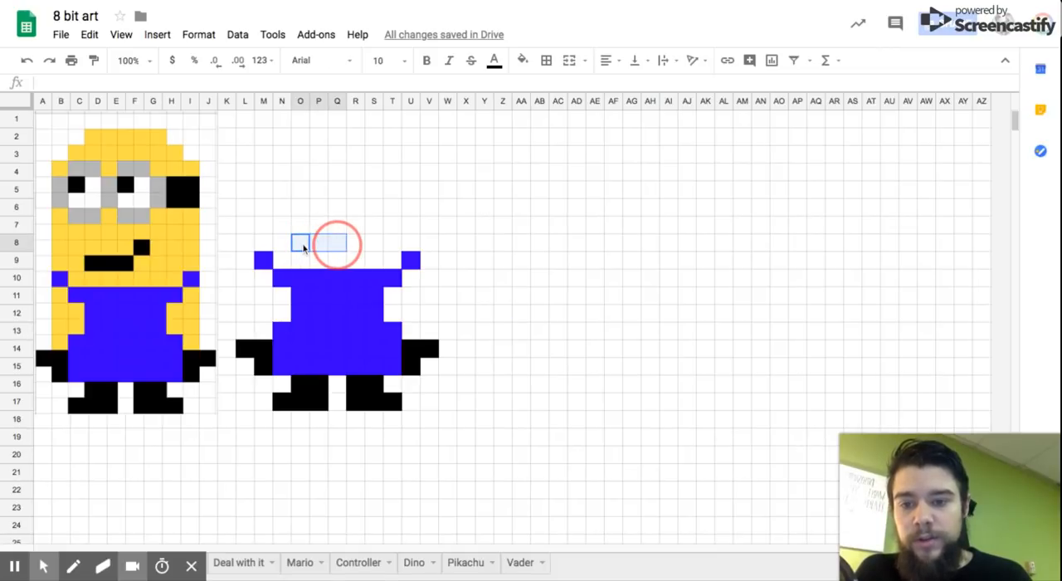
{"action": "left_click", "coordinate": [354, 232], "text": "ctrl"}
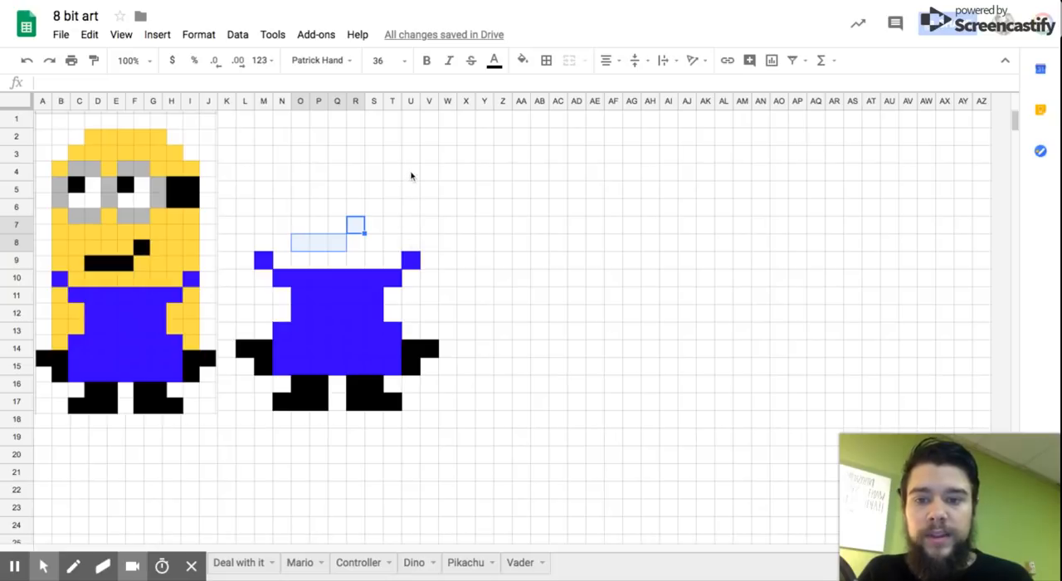
{"action": "left_click_drag", "start_coordinate": [412, 176], "coordinate": [398, 159]}
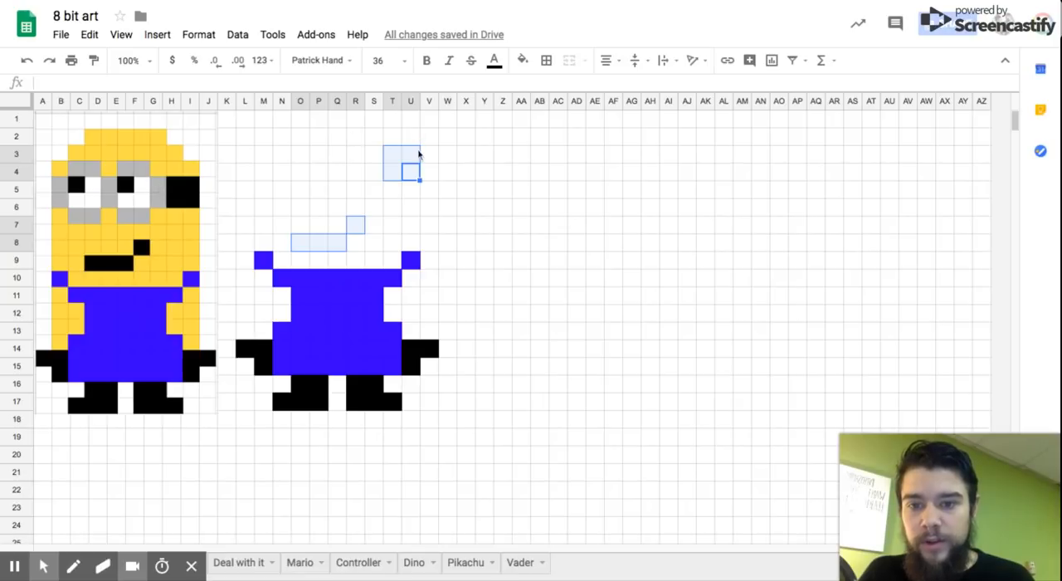
{"action": "left_click", "coordinate": [338, 156]}
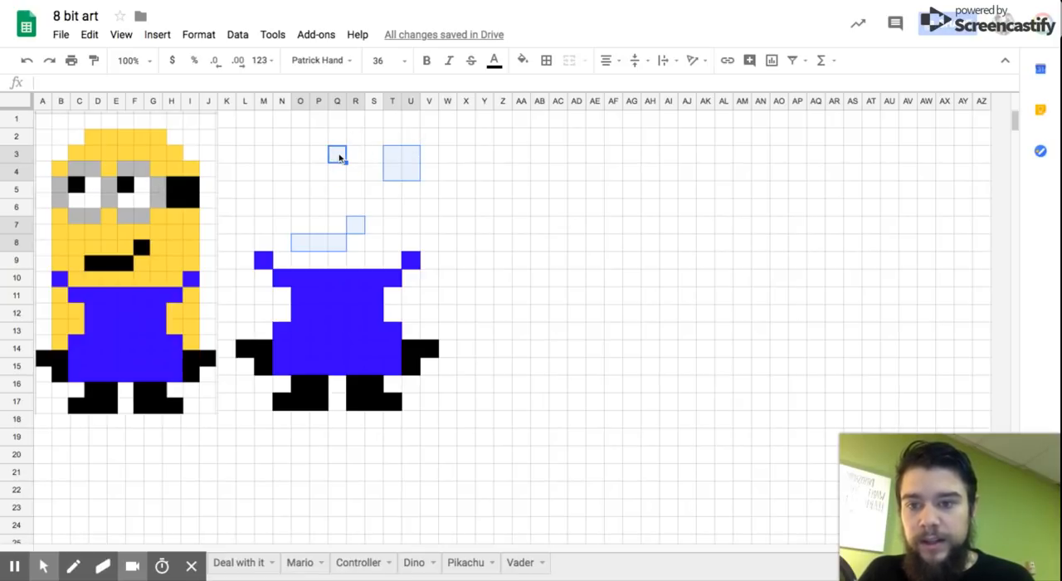
{"action": "left_click", "coordinate": [283, 158], "text": "ctrl"}
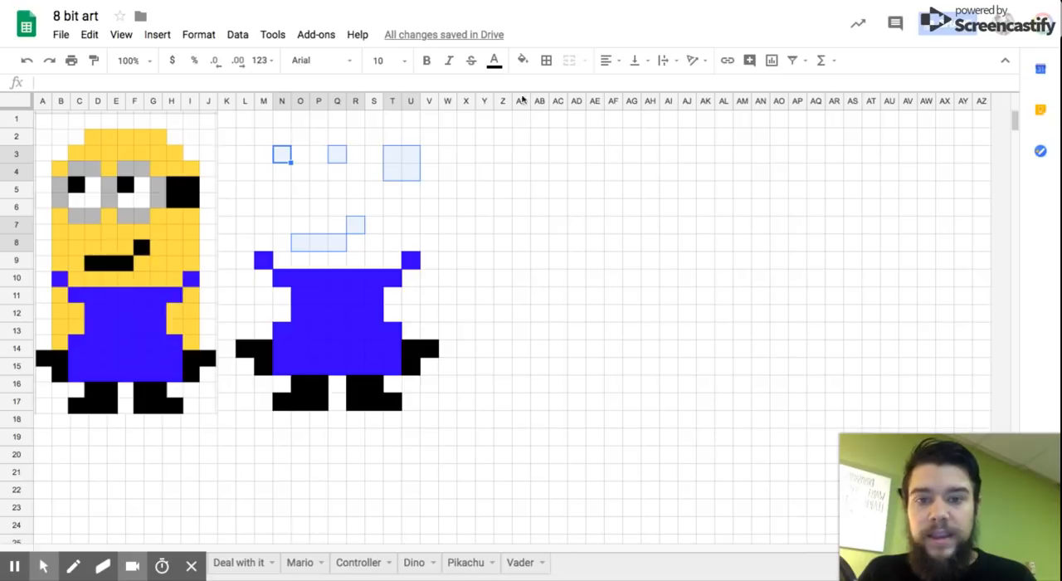
{"action": "left_click", "coordinate": [522, 60]}
{"action": "left_click", "coordinate": [531, 107]}
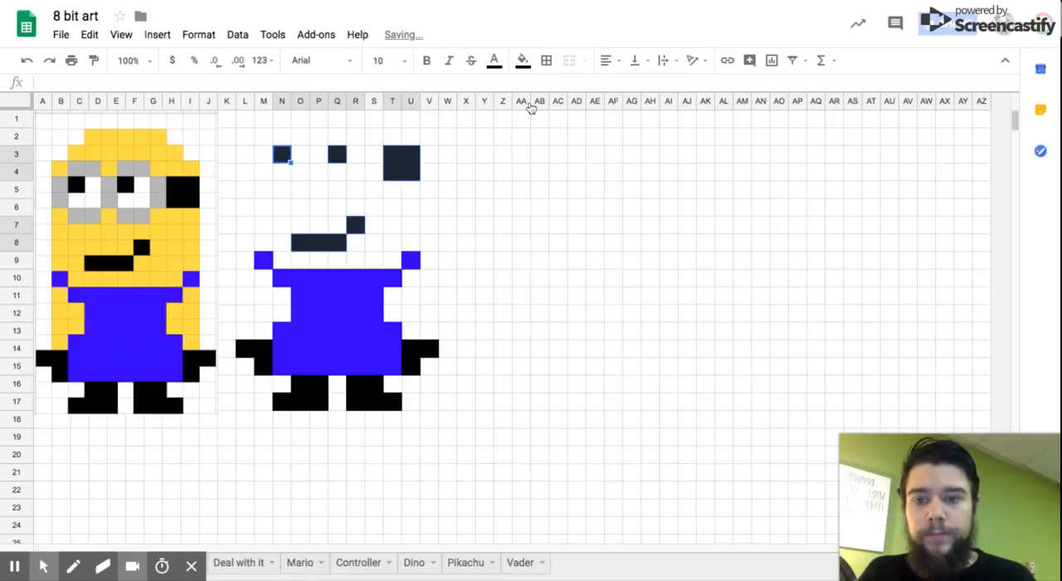
{"action": "left_click", "coordinate": [527, 102]}
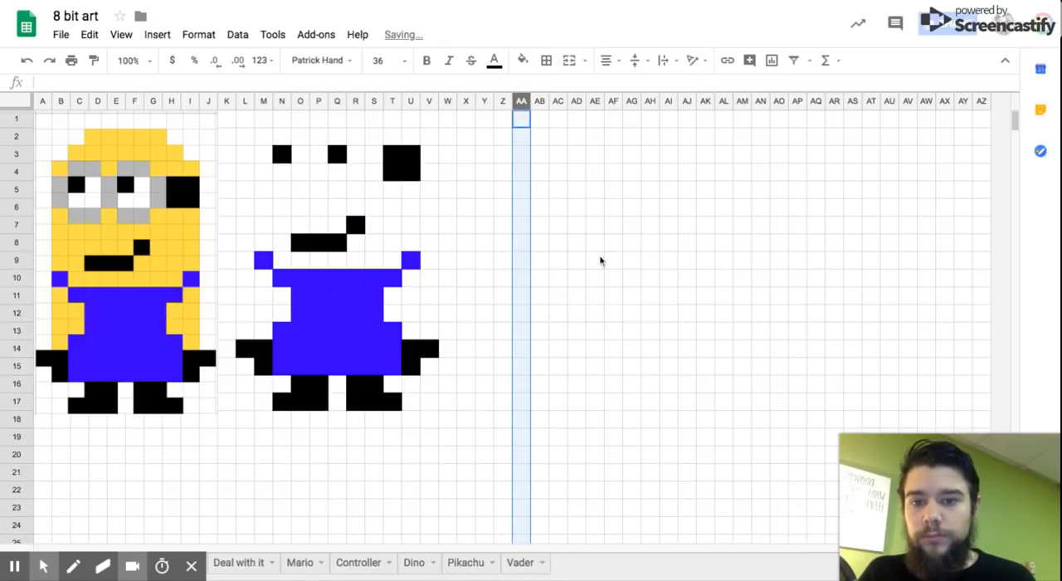
{"action": "left_click", "coordinate": [630, 261]}
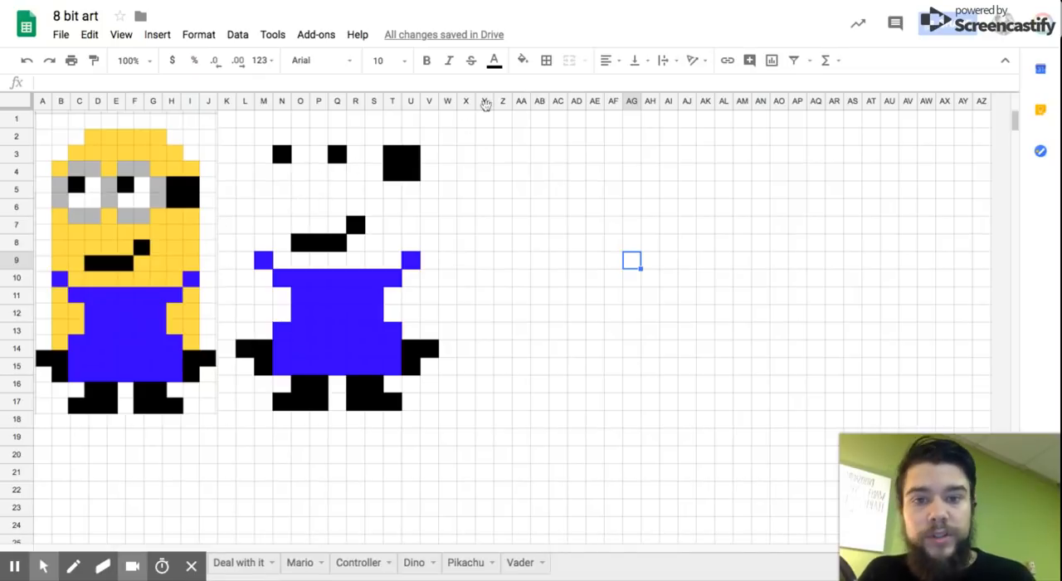
Step: Fill the goggle frame cells N2:O2, Q2:R2, M3:M4, P3:P4, S3:S4, N5:O5 and Q5:R5 with gray
{"action": "left_click", "coordinate": [523, 62]}
{"action": "left_click", "coordinate": [524, 64]}
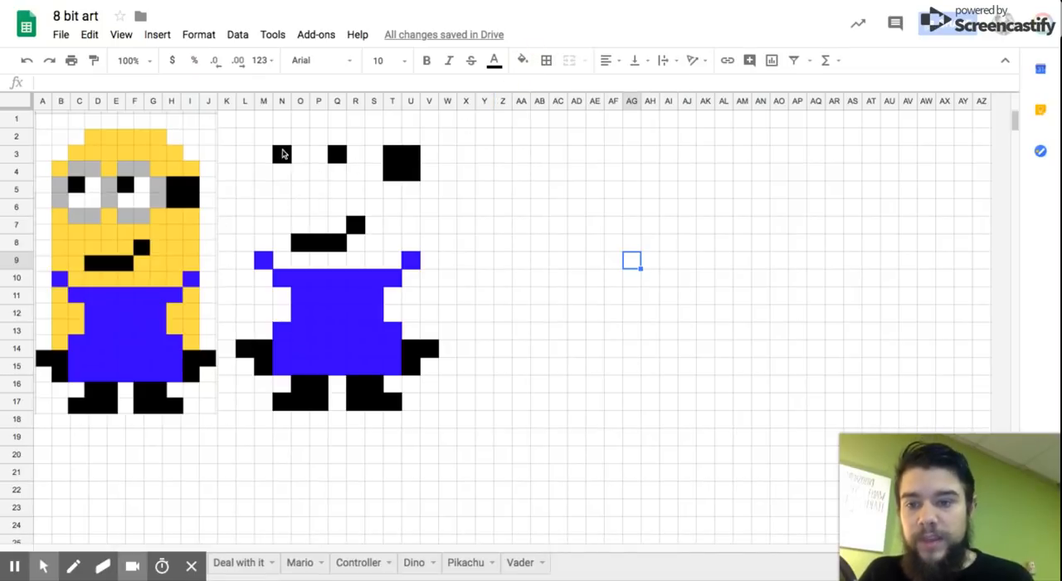
{"action": "left_click_drag", "start_coordinate": [282, 143], "coordinate": [303, 142]}
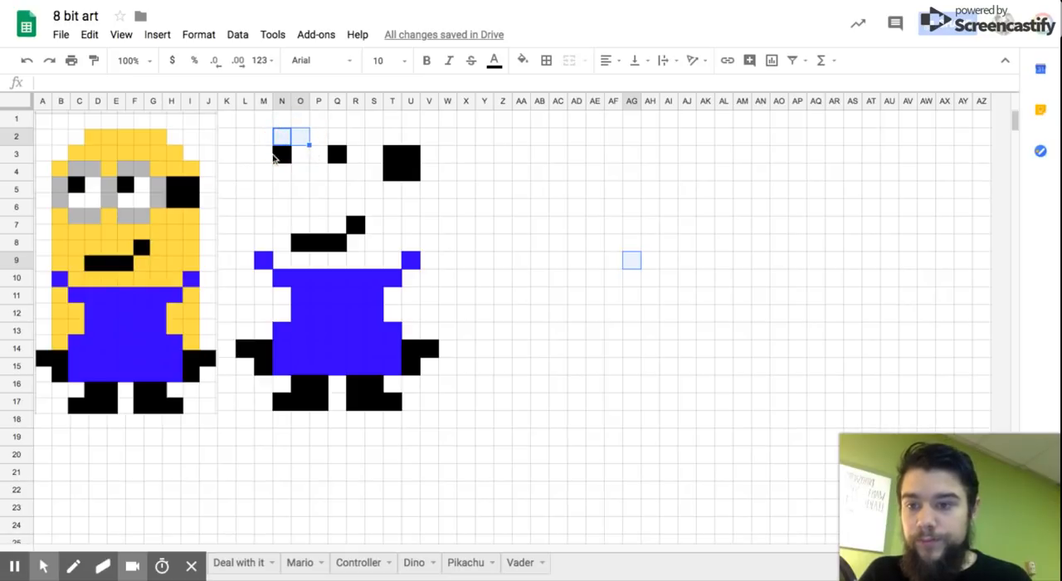
{"action": "left_click", "coordinate": [316, 156], "text": "ctrl"}
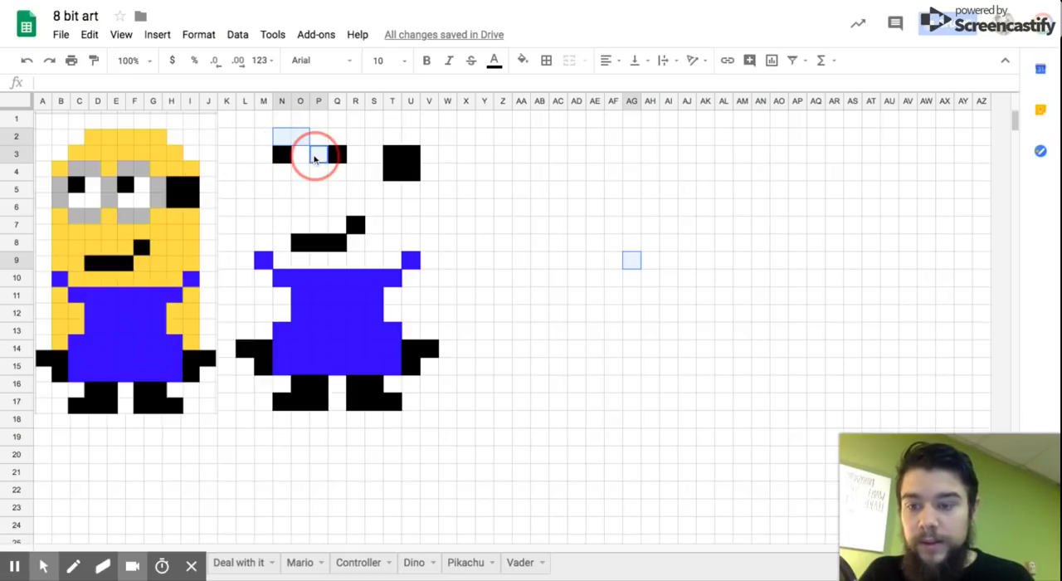
{"action": "left_click_drag", "start_coordinate": [315, 159], "coordinate": [302, 187]}
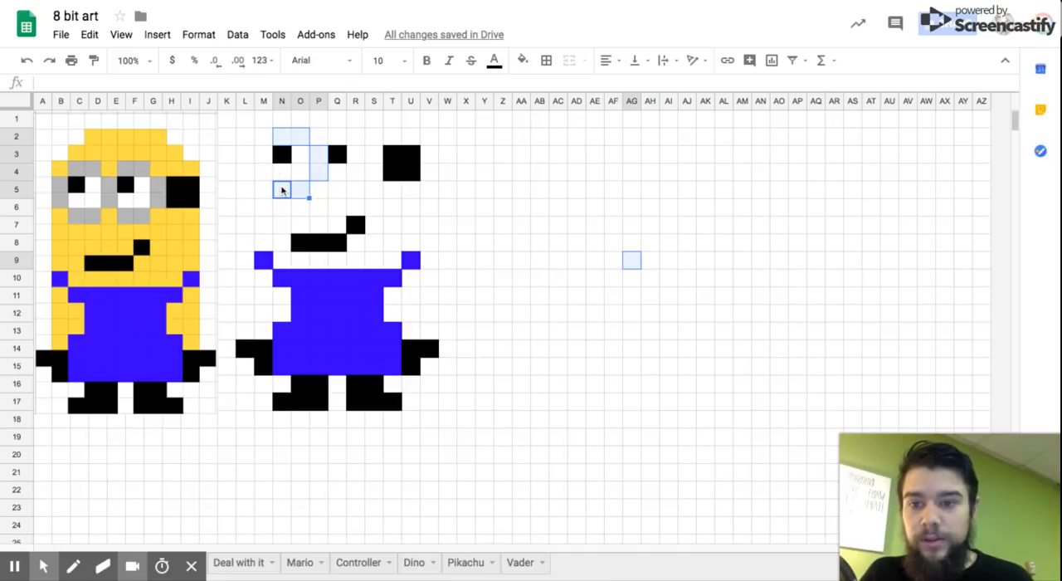
{"action": "left_click", "coordinate": [267, 156], "text": "ctrl"}
{"action": "left_click_drag", "start_coordinate": [267, 156], "coordinate": [270, 175]}
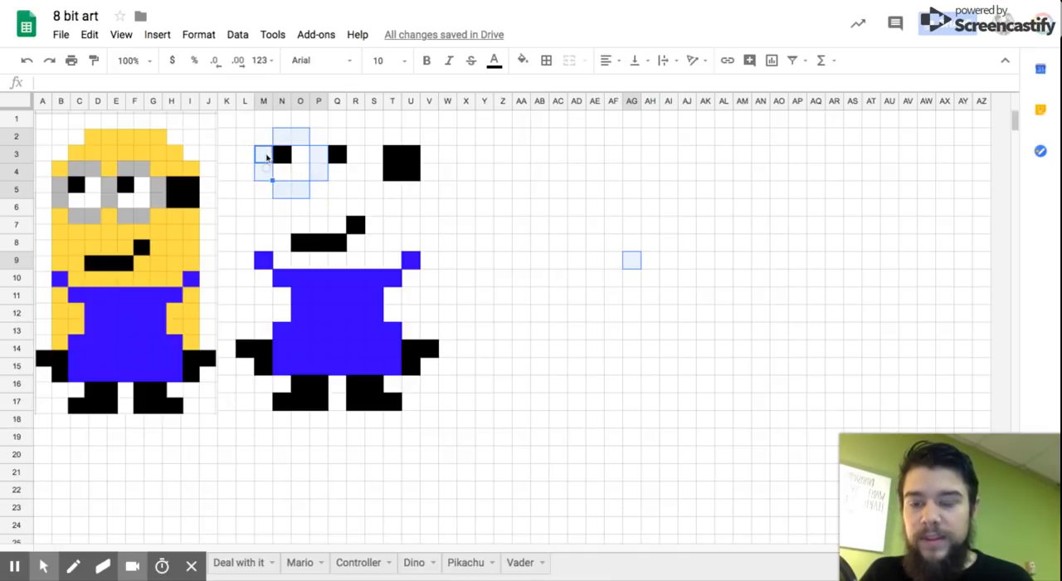
{"action": "left_click", "coordinate": [337, 136], "text": "ctrl"}
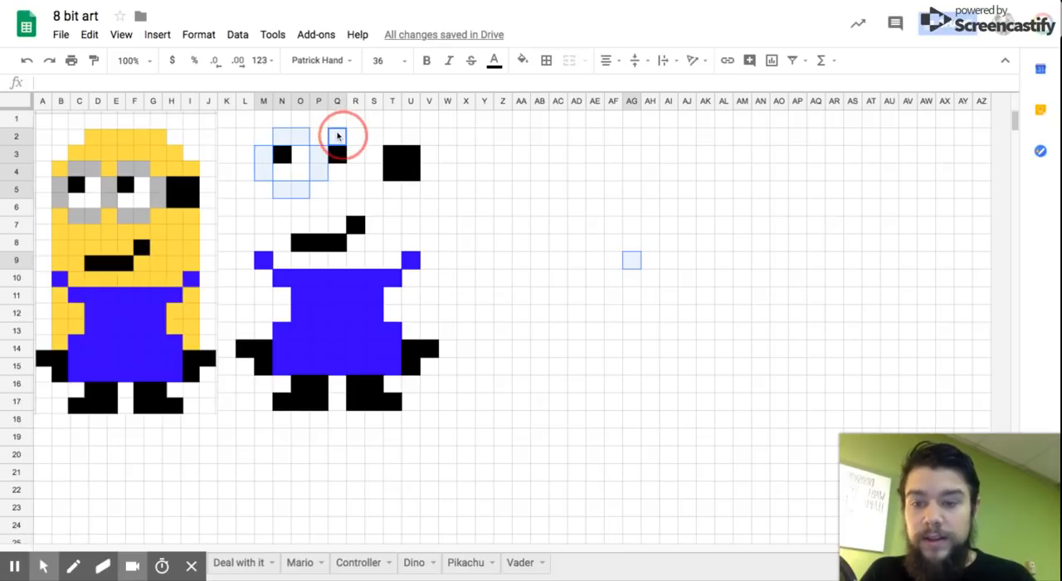
{"action": "left_click_drag", "start_coordinate": [337, 136], "coordinate": [375, 171]}
{"action": "left_click", "coordinate": [373, 158], "text": "ctrl"}
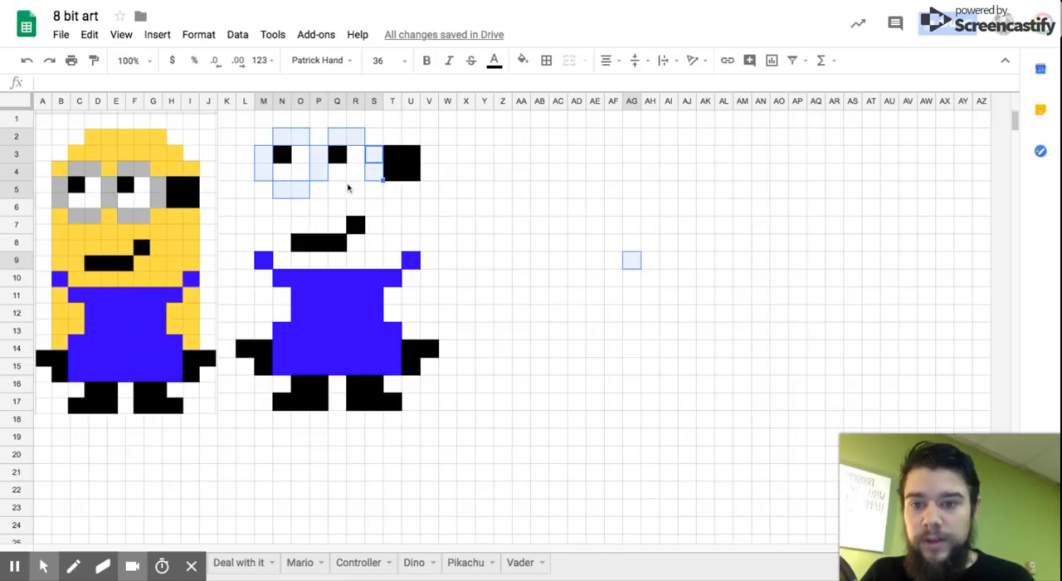
{"action": "left_click", "coordinate": [339, 192], "text": "ctrl"}
{"action": "left_click_drag", "start_coordinate": [339, 192], "coordinate": [348, 191]}
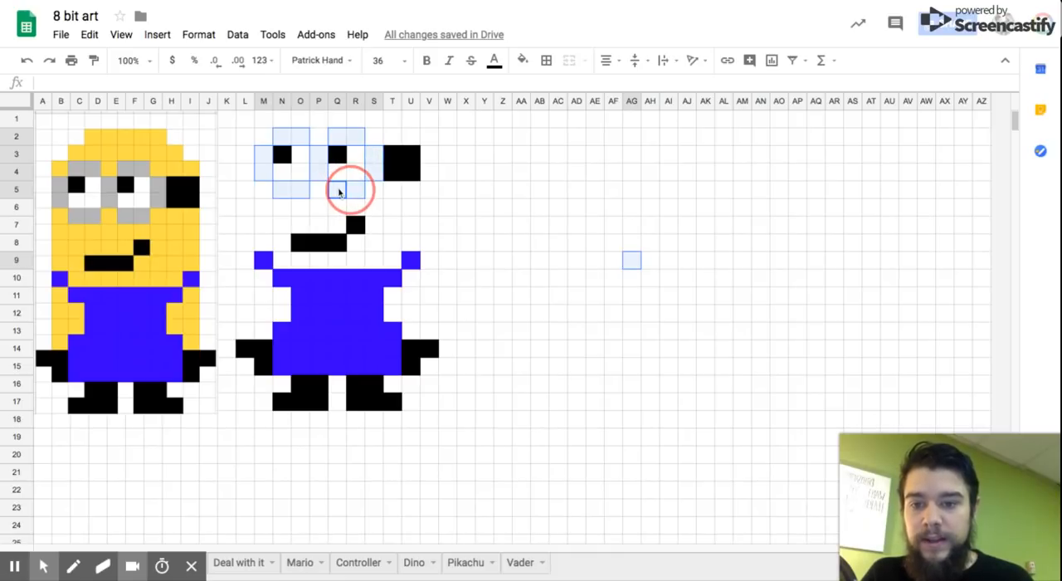
{"action": "left_click", "coordinate": [522, 60]}
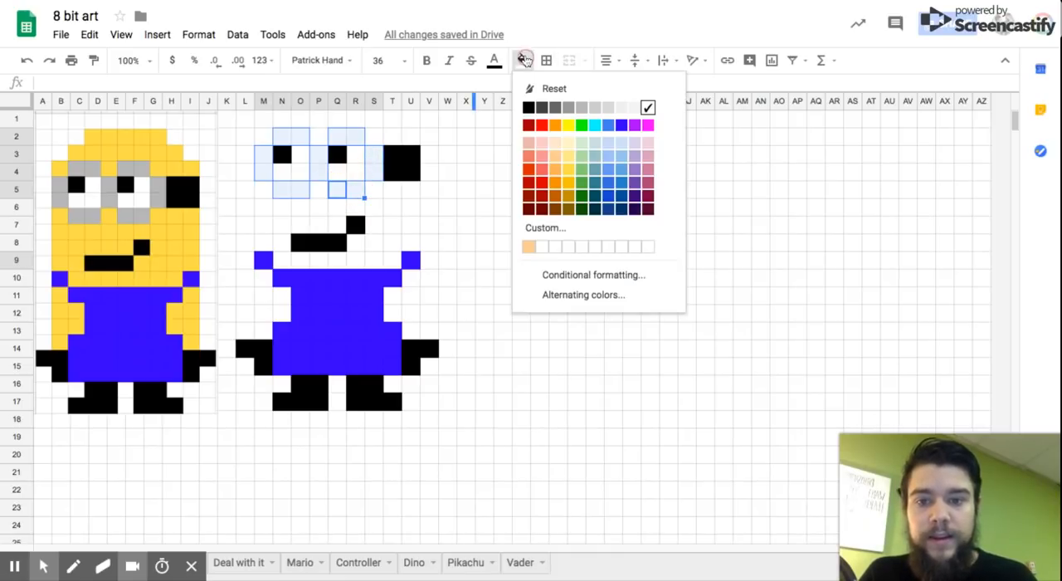
{"action": "left_click", "coordinate": [570, 108]}
{"action": "left_click", "coordinate": [545, 264]}
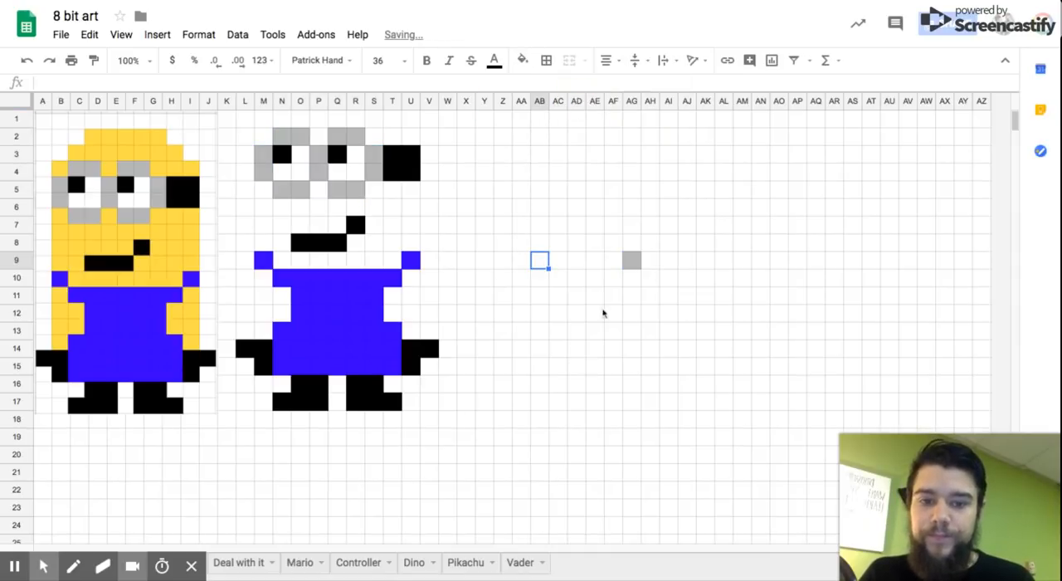
Step: Reset the fill colour of the stray gray cell AG9
{"action": "left_click", "coordinate": [631, 260]}
{"action": "left_click", "coordinate": [522, 59]}
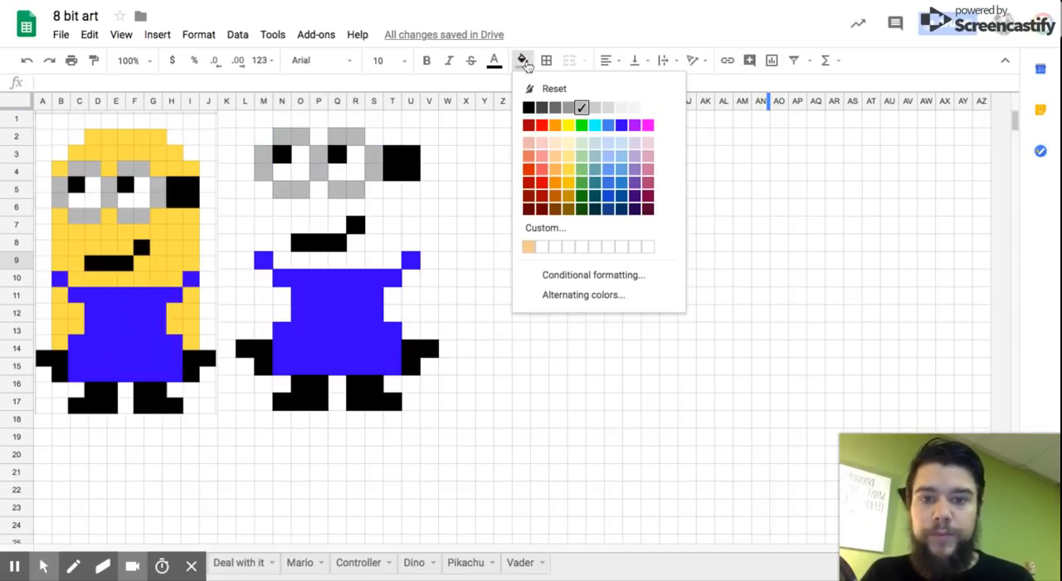
{"action": "left_click", "coordinate": [554, 88]}
{"action": "left_click", "coordinate": [519, 266]}
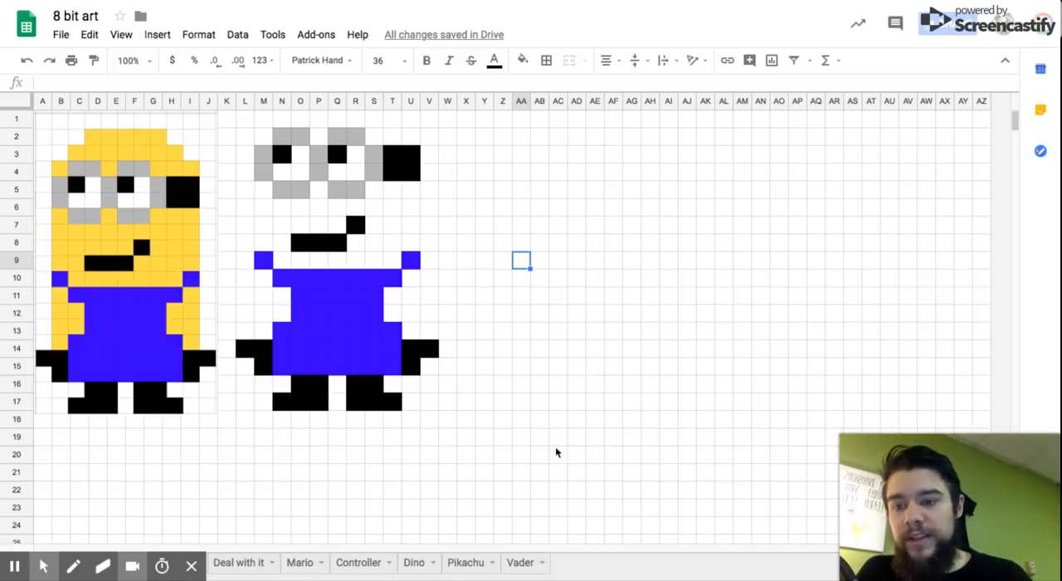
Step: Select the arm cells M10:M13, N11:N12, T11:T12 and U10:U12 together beside the overalls
{"action": "mouse_move", "coordinate": [979, 467]}
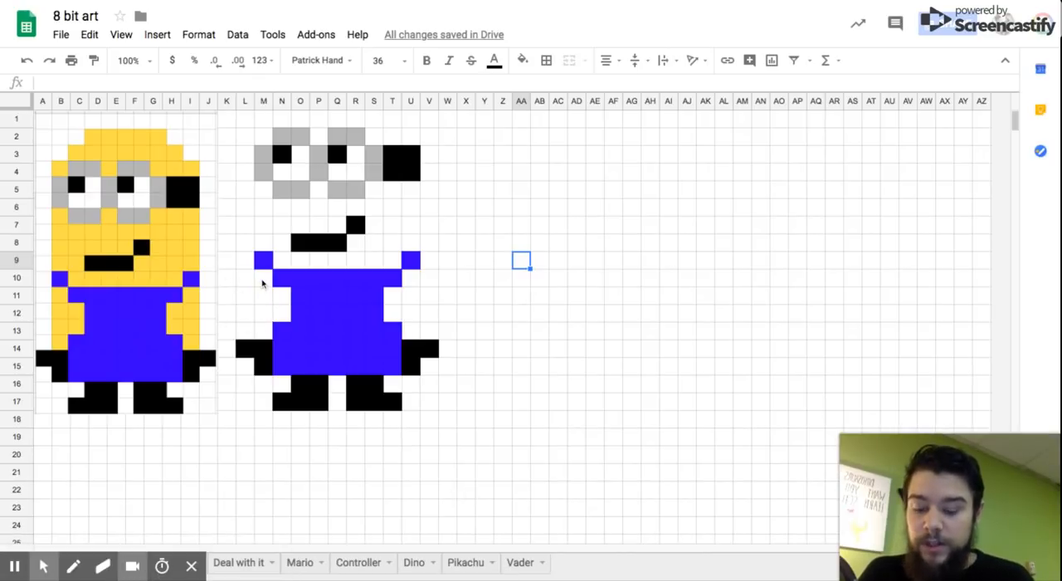
{"action": "left_click_drag", "start_coordinate": [263, 281], "coordinate": [263, 332]}
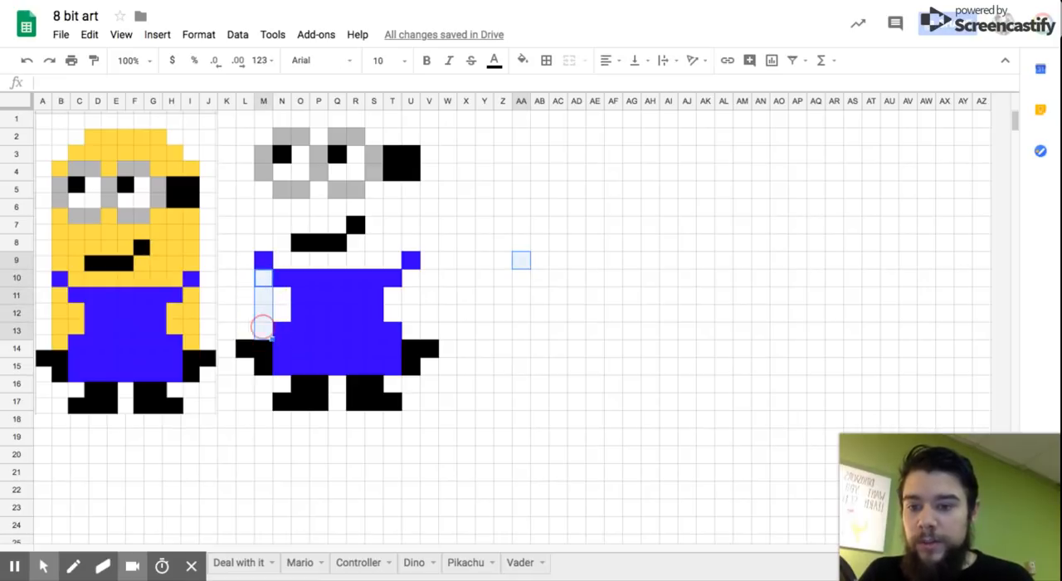
{"action": "left_click_drag", "start_coordinate": [279, 297], "coordinate": [279, 311]}
{"action": "left_click_drag", "start_coordinate": [394, 296], "coordinate": [393, 312]}
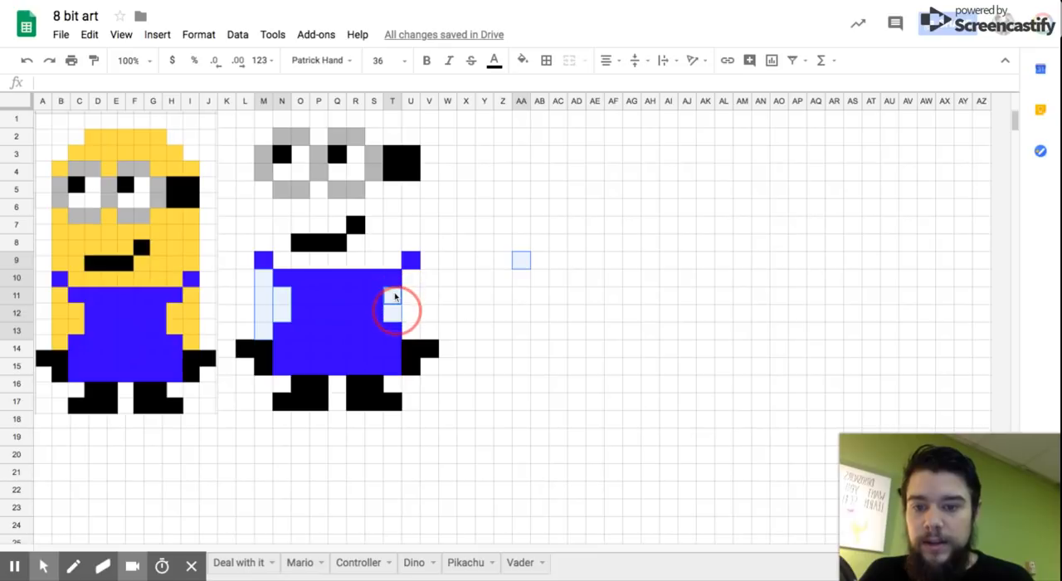
{"action": "left_click_drag", "start_coordinate": [411, 278], "coordinate": [409, 307]}
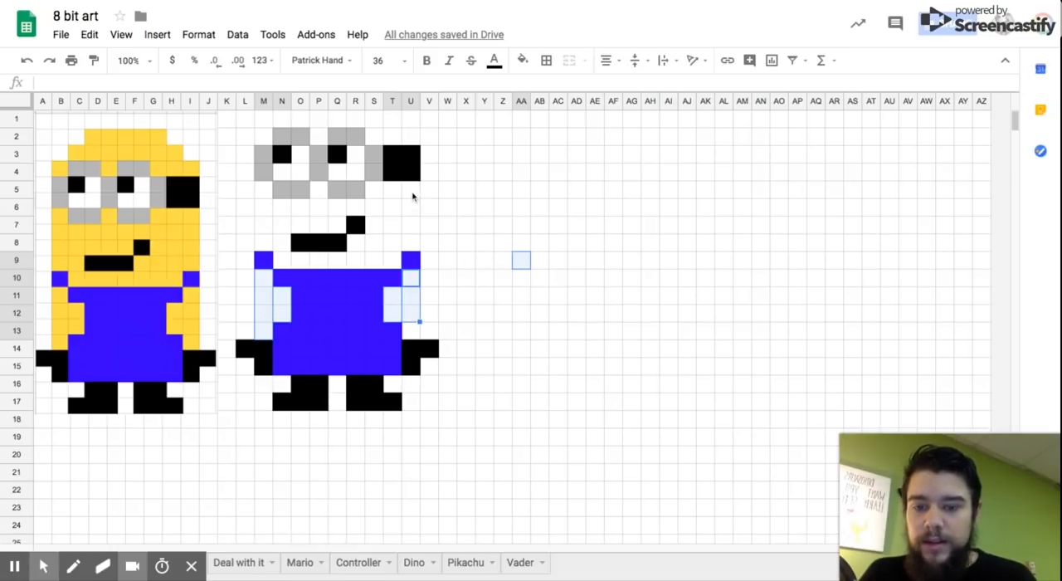
Step: Add the face cells U5:U8, S5:T9, N6:N8, O6:Q7, P5, R6, R8 and N9:R9 to the selection
{"action": "left_click_drag", "start_coordinate": [411, 190], "coordinate": [413, 257]}
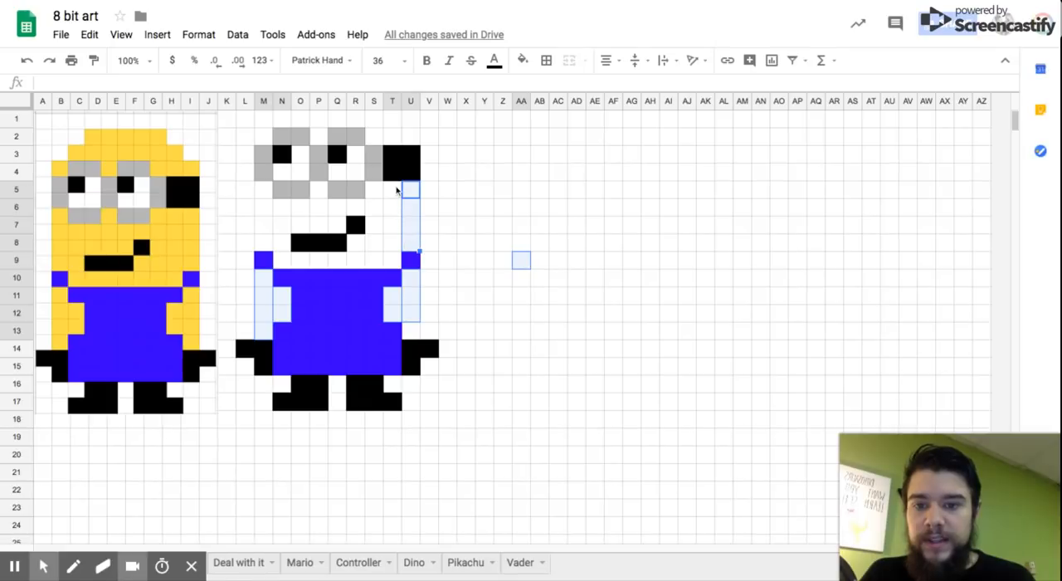
{"action": "left_click_drag", "start_coordinate": [397, 191], "coordinate": [394, 251]}
{"action": "left_click_drag", "start_coordinate": [378, 190], "coordinate": [288, 250]}
{"action": "left_click", "coordinate": [356, 207], "text": "ctrl"}
{"action": "left_click_drag", "start_coordinate": [282, 208], "coordinate": [286, 253]}
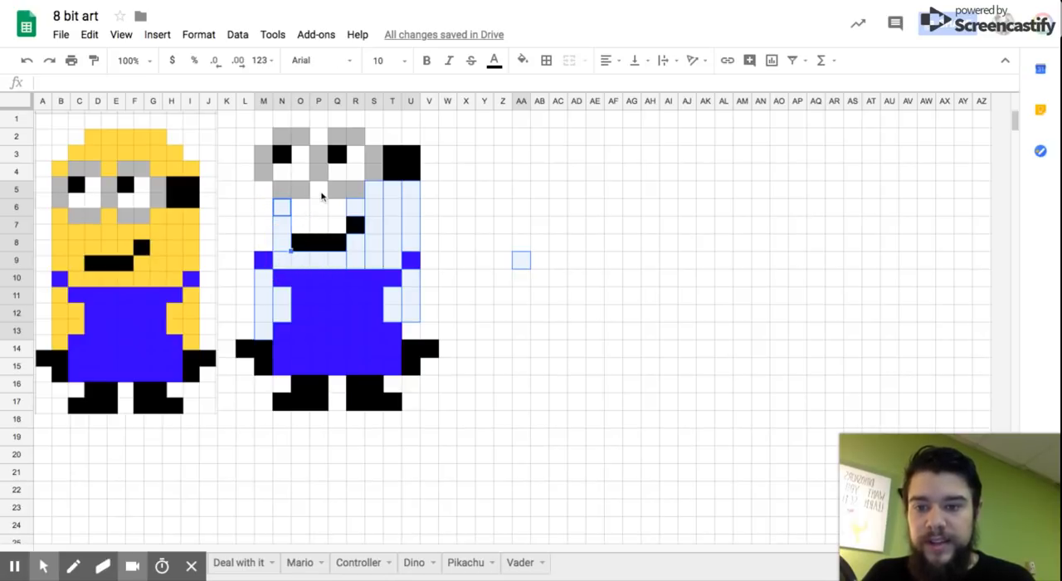
{"action": "left_click", "coordinate": [322, 192], "text": "ctrl"}
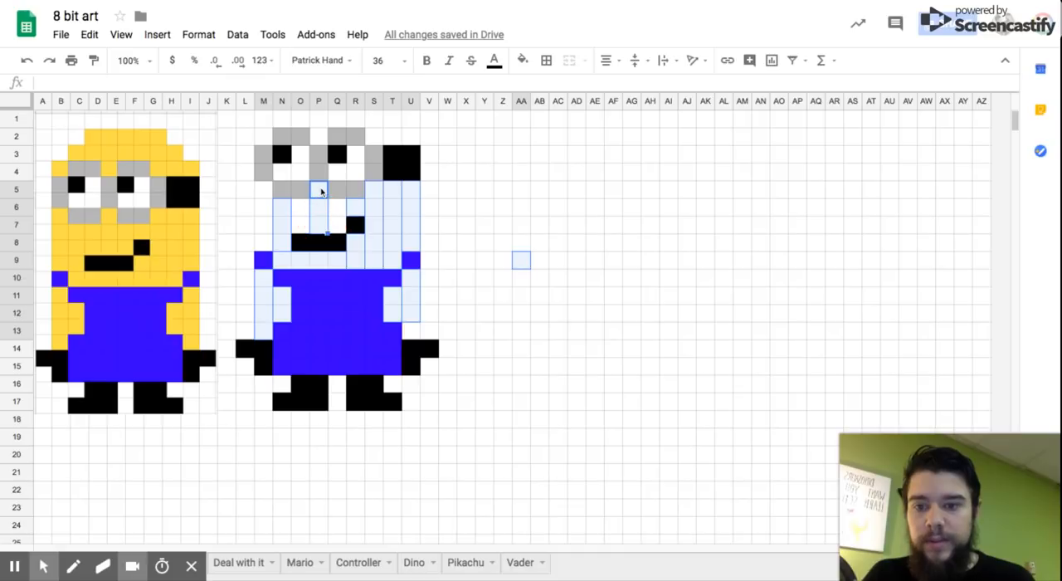
{"action": "left_click", "coordinate": [303, 210], "text": "ctrl"}
{"action": "left_click", "coordinate": [339, 208], "text": "ctrl"}
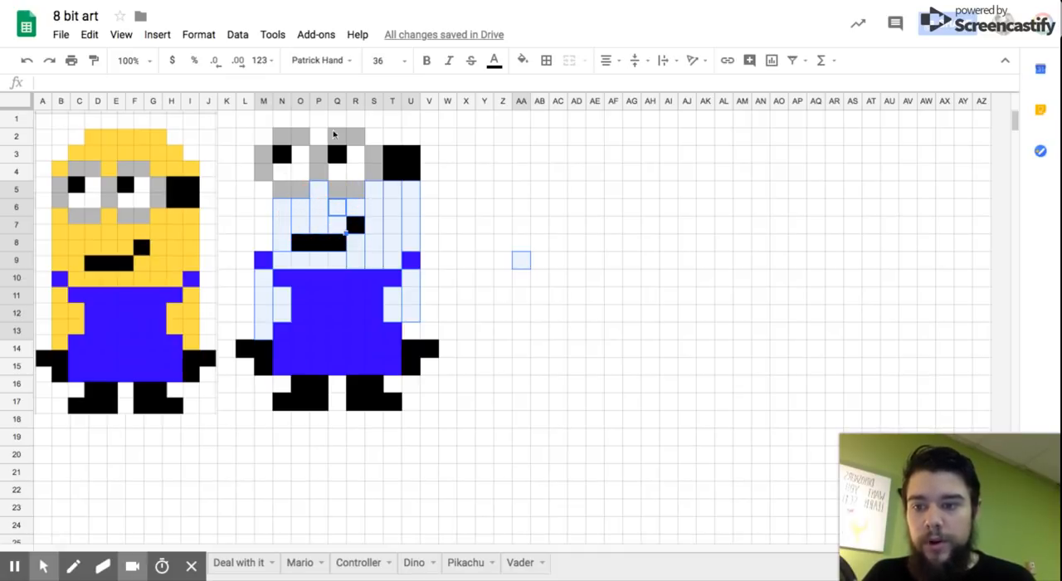
Step: Add the head cells M5:M8, M2, N1:T1 and S2:U2 to the selection and fill all selected cells with the minion's yellow
{"action": "left_click_drag", "start_coordinate": [266, 192], "coordinate": [263, 240]}
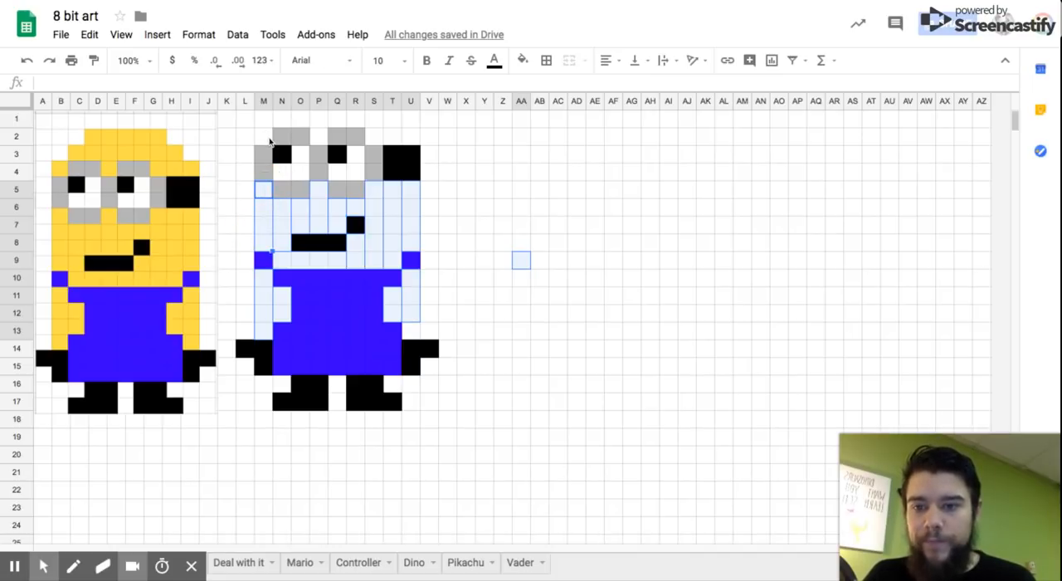
{"action": "left_click", "coordinate": [262, 137], "text": "ctrl"}
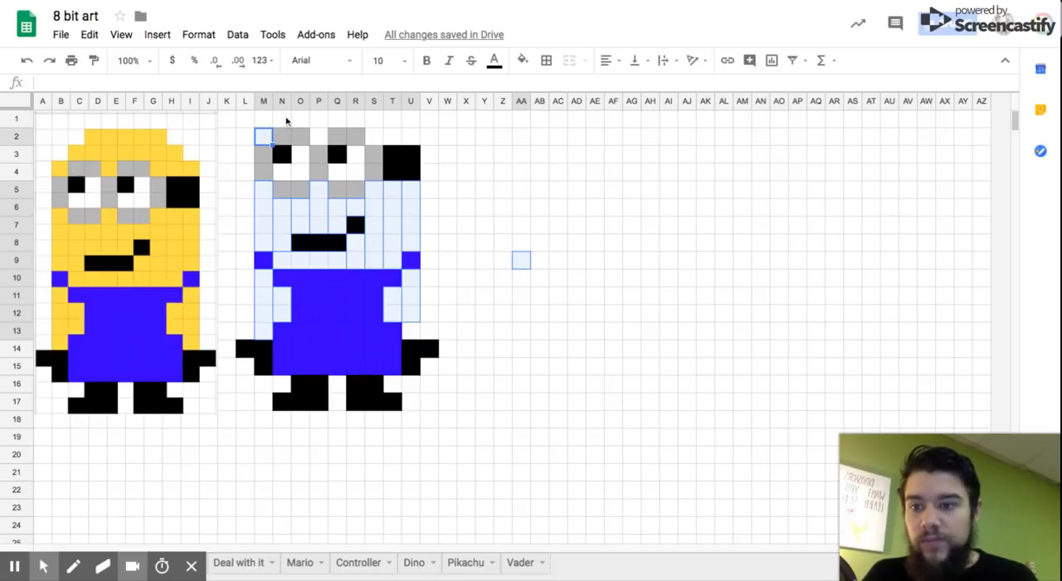
{"action": "left_click_drag", "start_coordinate": [286, 121], "coordinate": [380, 124]}
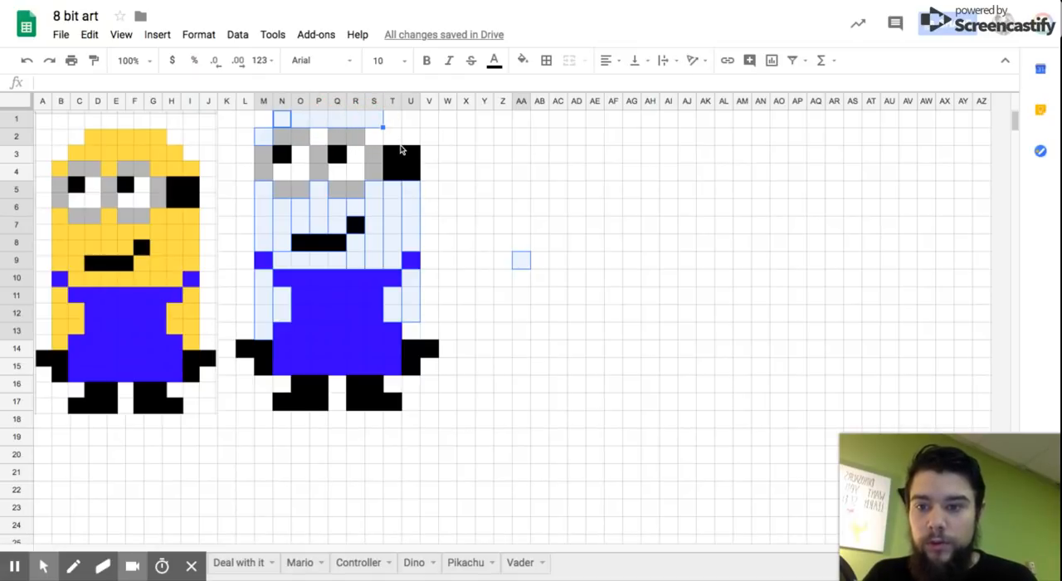
{"action": "left_click", "coordinate": [412, 139], "text": "ctrl"}
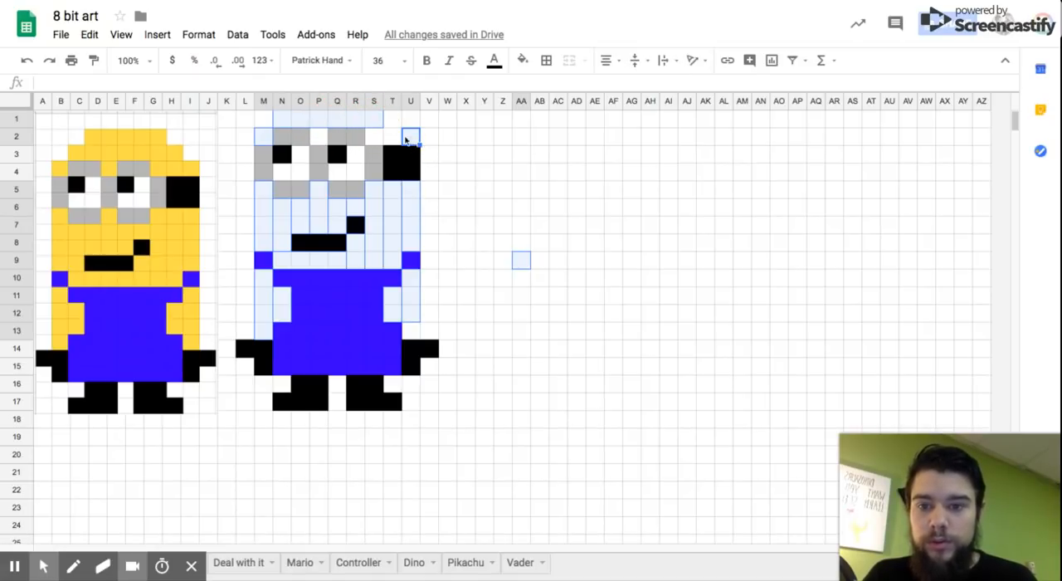
{"action": "left_click", "coordinate": [394, 138], "text": "ctrl"}
{"action": "left_click", "coordinate": [376, 138], "text": "ctrl"}
{"action": "left_click", "coordinate": [390, 119], "text": "ctrl"}
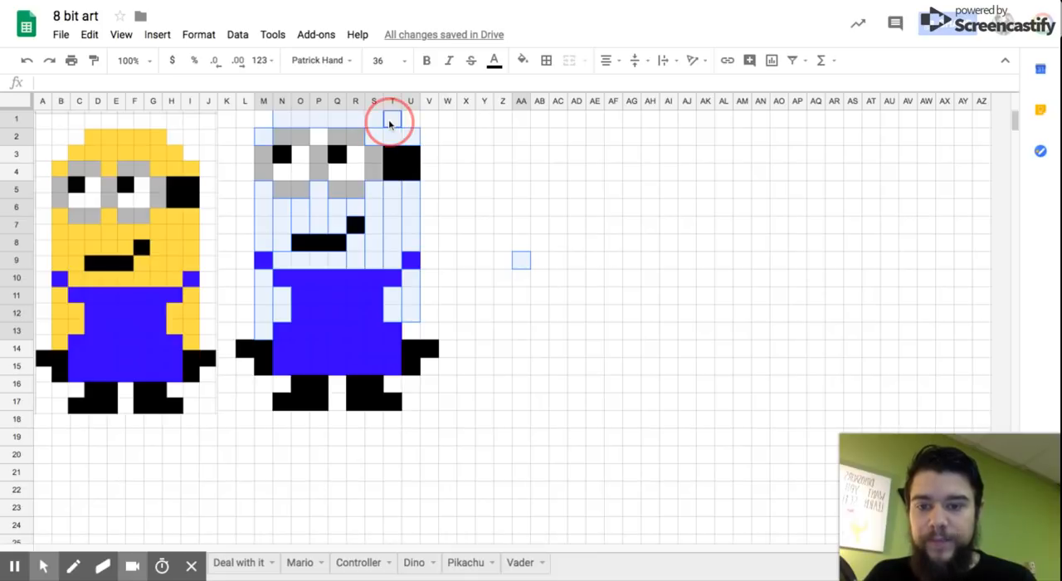
{"action": "left_click", "coordinate": [523, 59]}
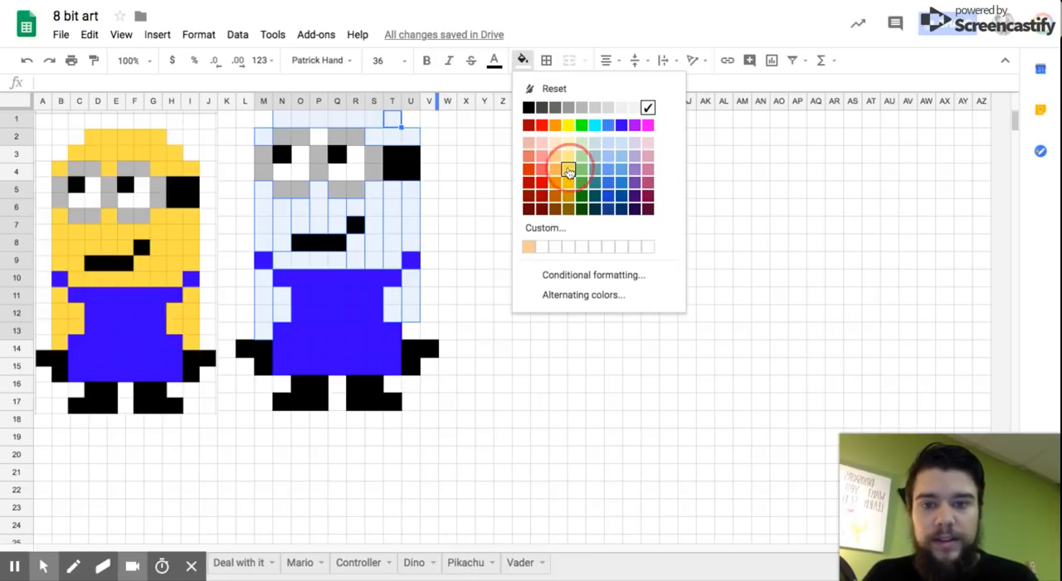
{"action": "left_click", "coordinate": [570, 170]}
{"action": "left_click", "coordinate": [552, 346]}
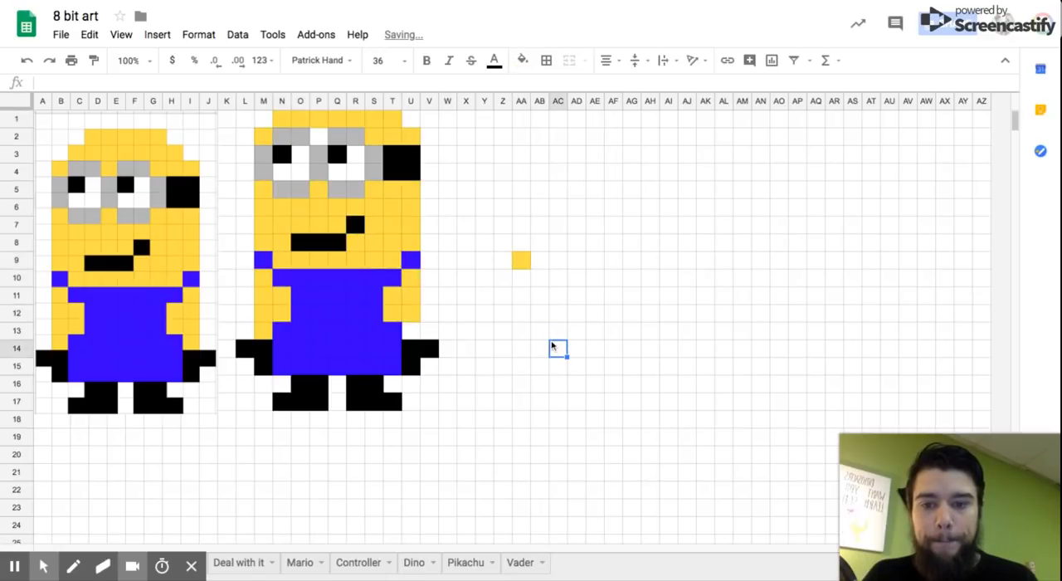
Step: Fill the missed arm cell U13 and the cell P2 between the goggles with the same yellow
{"action": "left_click", "coordinate": [410, 333]}
{"action": "left_click", "coordinate": [523, 61]}
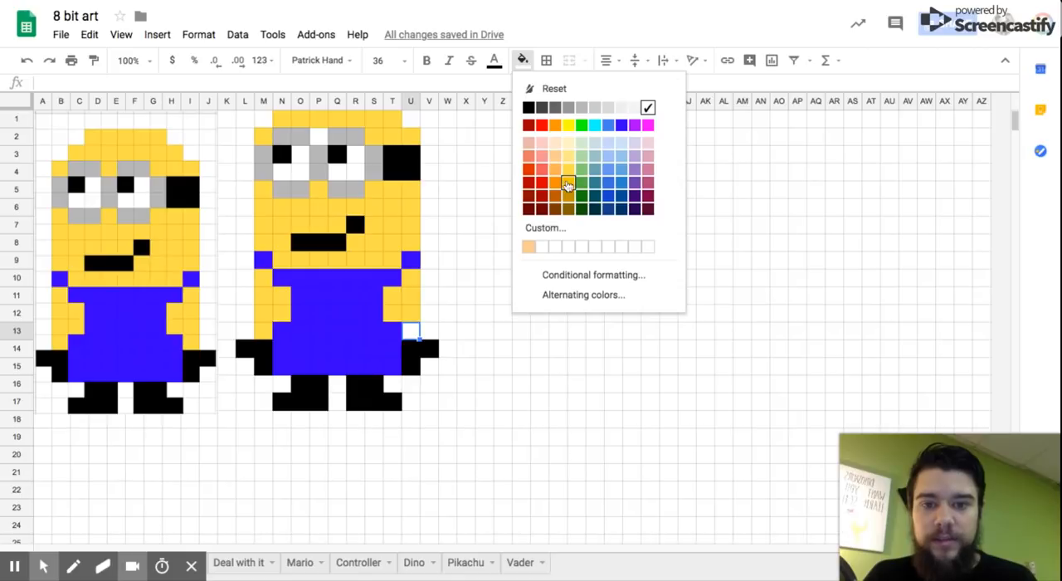
{"action": "left_click", "coordinate": [568, 171]}
{"action": "left_click", "coordinate": [589, 337]}
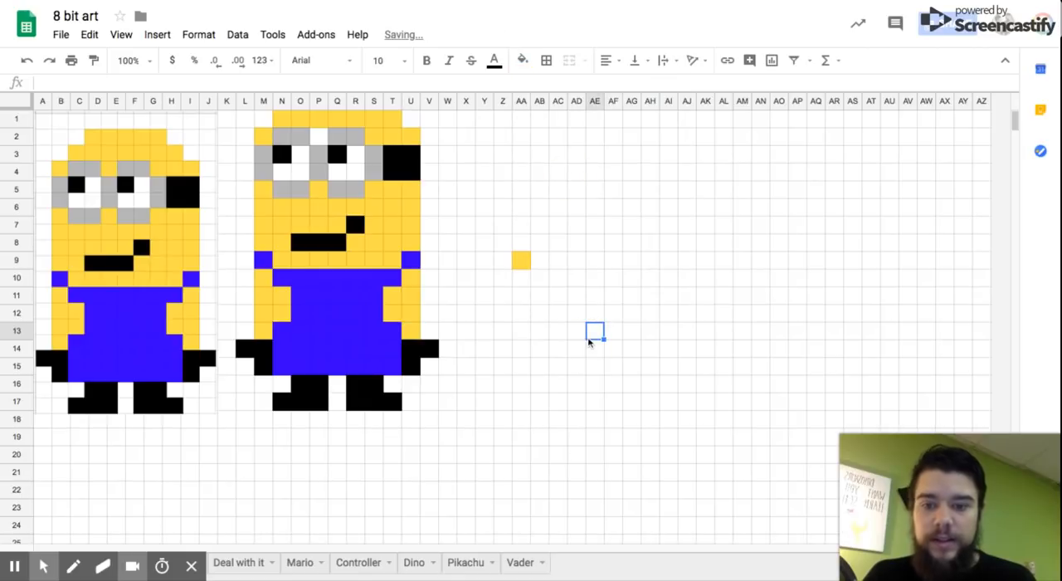
{"action": "left_click", "coordinate": [315, 143]}
{"action": "left_click", "coordinate": [522, 61]}
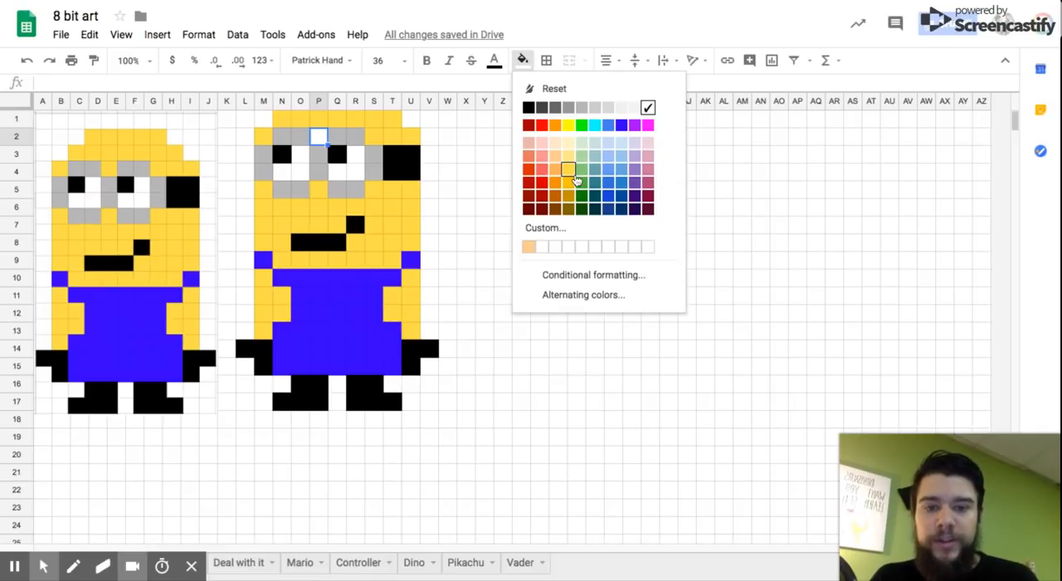
{"action": "left_click", "coordinate": [576, 181]}
{"action": "left_click", "coordinate": [576, 359]}
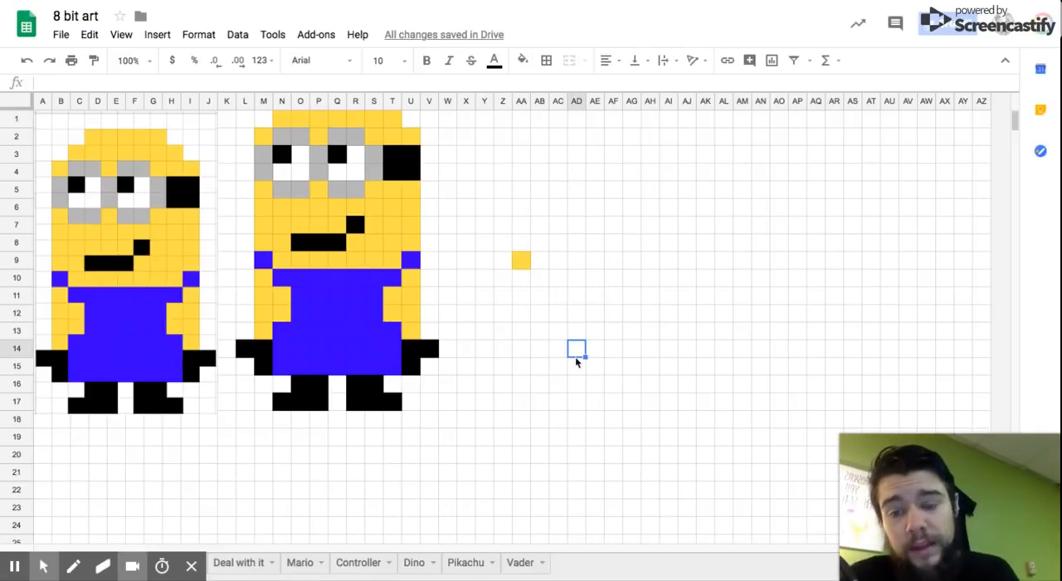
Step: Move the minion drawing down one row by cutting L1:W17 and pasting it at L2
{"action": "left_click_drag", "start_coordinate": [246, 120], "coordinate": [447, 408]}
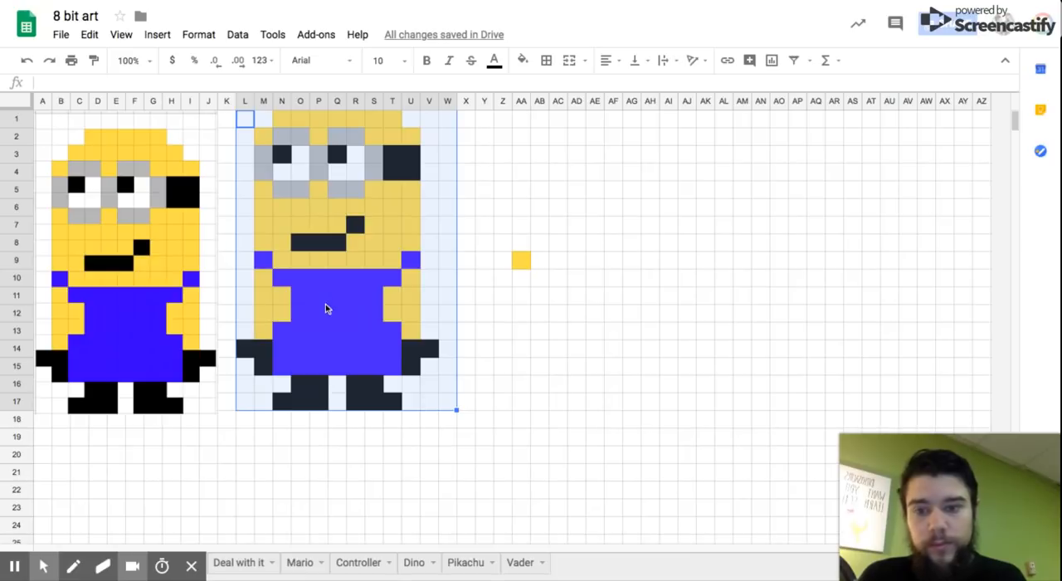
{"action": "right_click", "coordinate": [350, 302]}
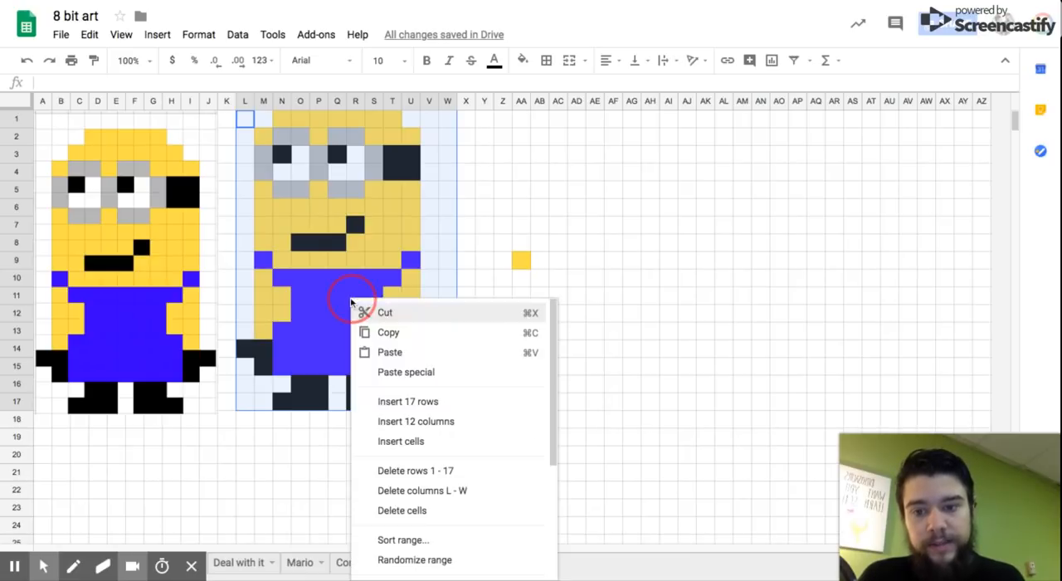
{"action": "left_click", "coordinate": [408, 316]}
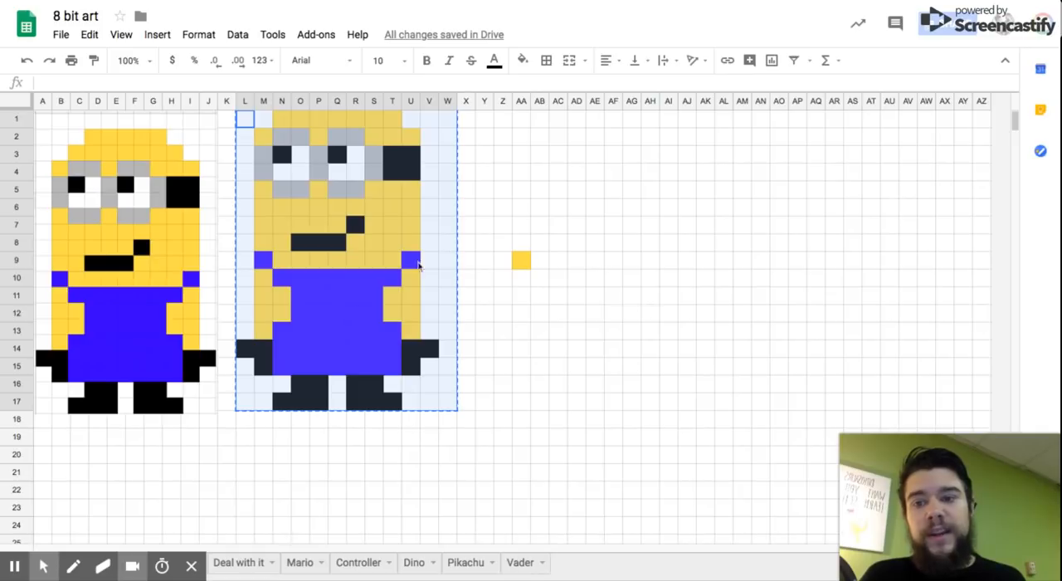
{"action": "left_click", "coordinate": [247, 142]}
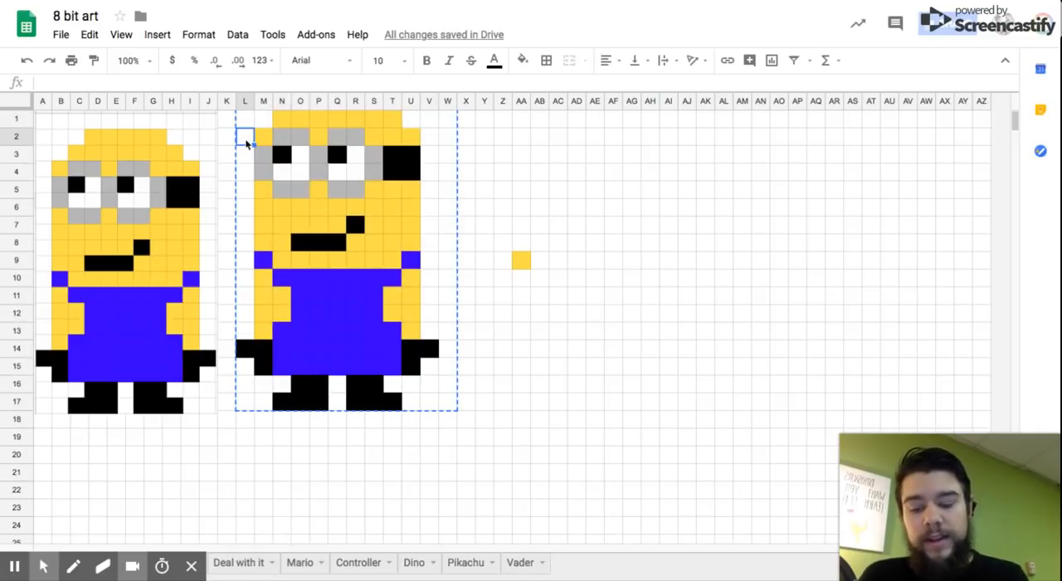
{"action": "key", "text": "ctrl+v"}
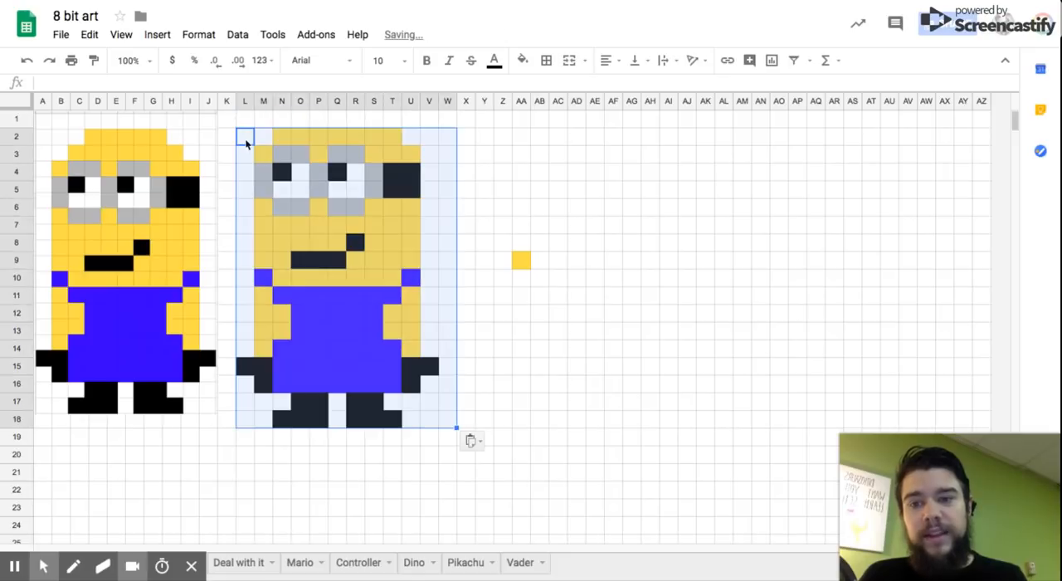
{"action": "left_click", "coordinate": [739, 296]}
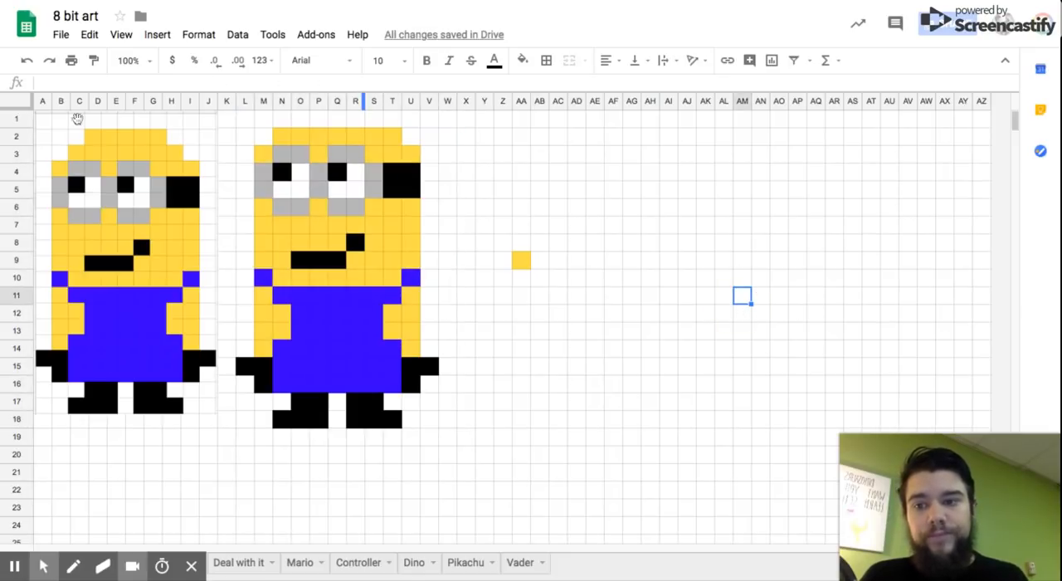
Step: Fill O1:S1 above the head with the same yellow to add the missing top row
{"action": "left_click_drag", "start_coordinate": [304, 120], "coordinate": [374, 124]}
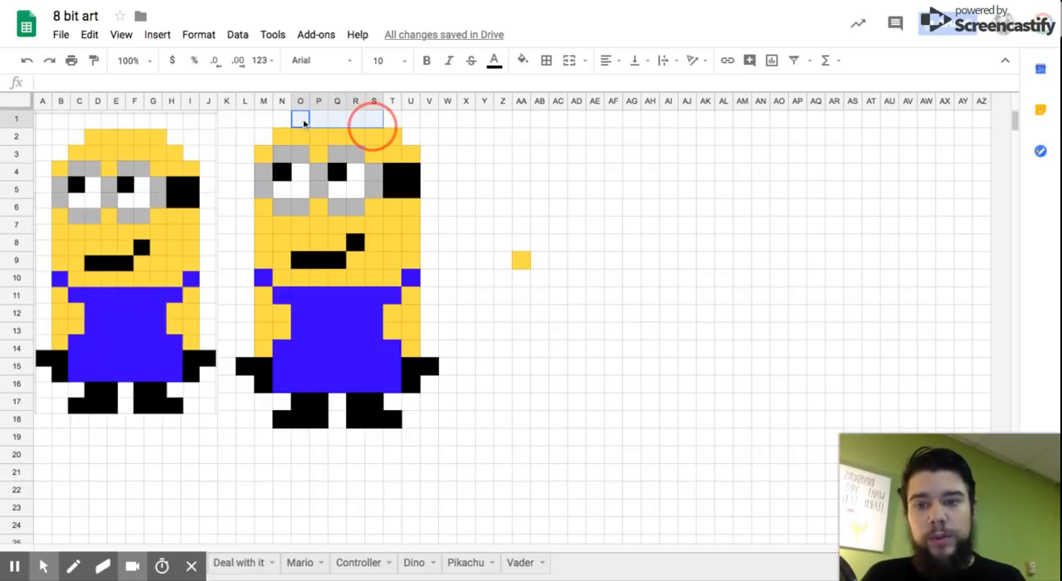
{"action": "left_click", "coordinate": [523, 59]}
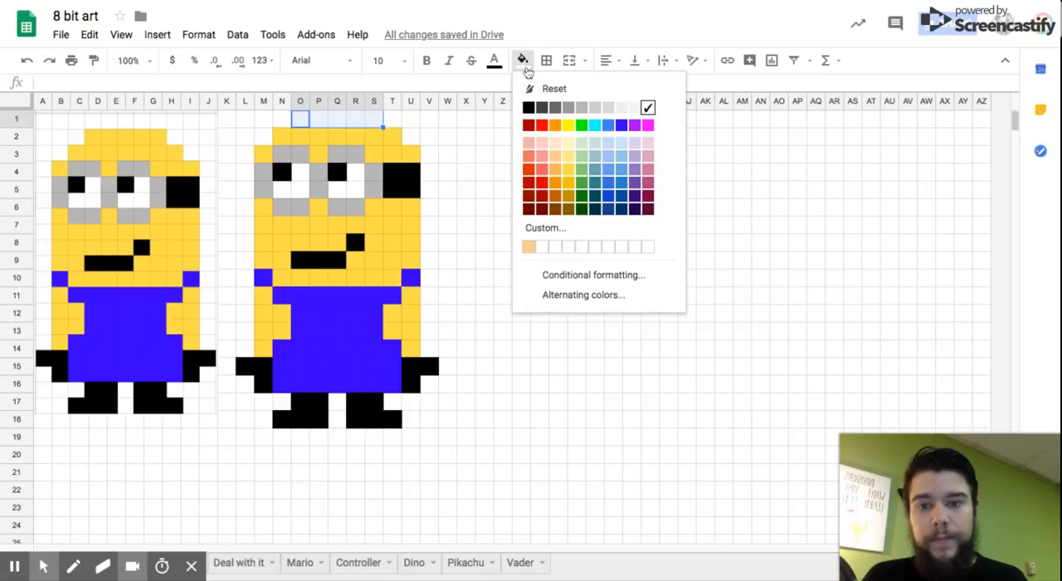
{"action": "left_click", "coordinate": [568, 174]}
{"action": "left_click", "coordinate": [635, 296]}
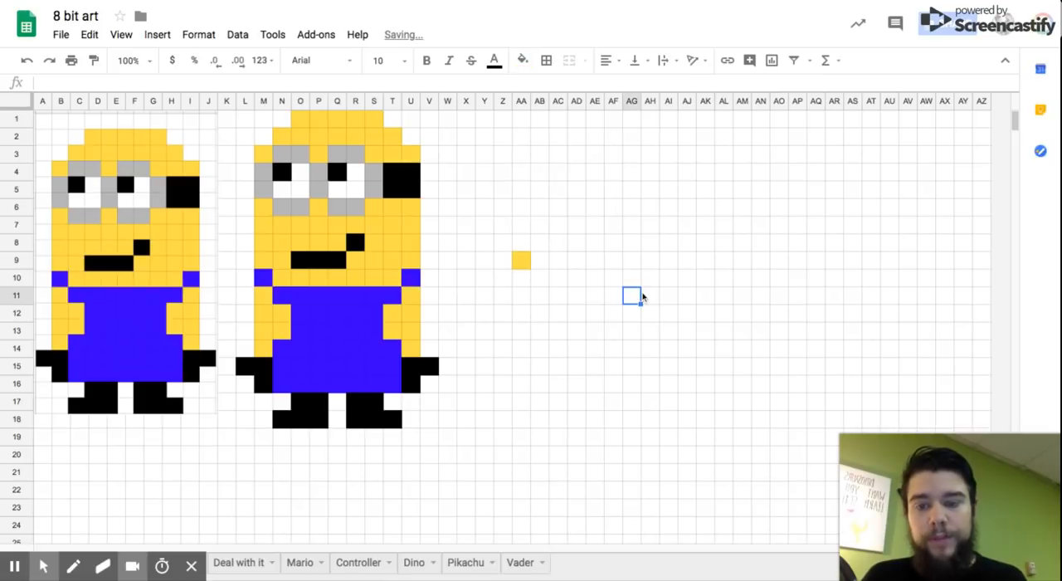
{"action": "left_click", "coordinate": [490, 478]}
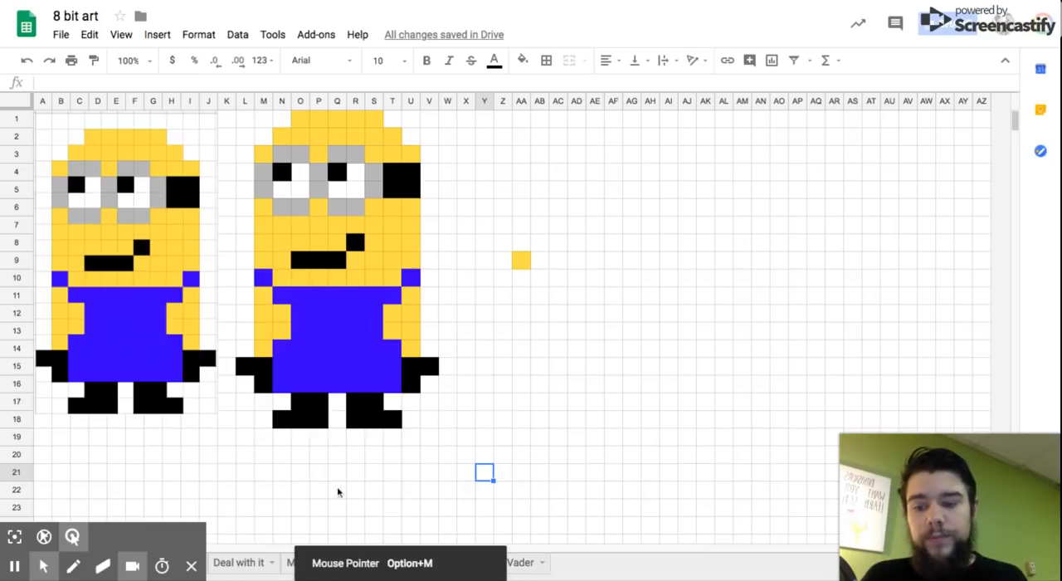
{"action": "left_click", "coordinate": [705, 402]}
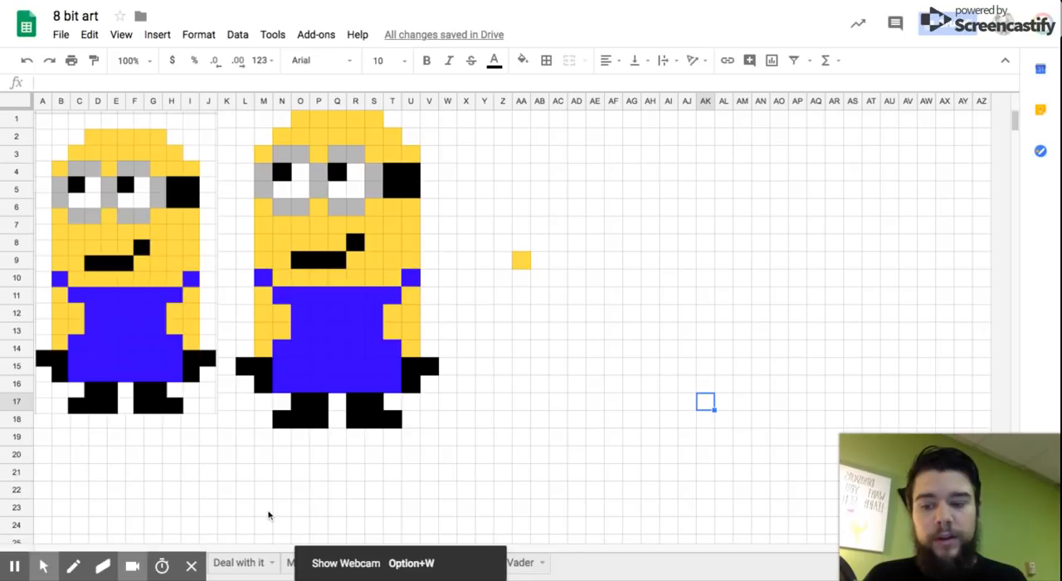
Step: Go through the Deal with it and Mario sheets and examine the #f8ca99 skin code in A19 and the custom fill colour setting
{"action": "left_click", "coordinate": [239, 563]}
{"action": "left_click", "coordinate": [299, 563]}
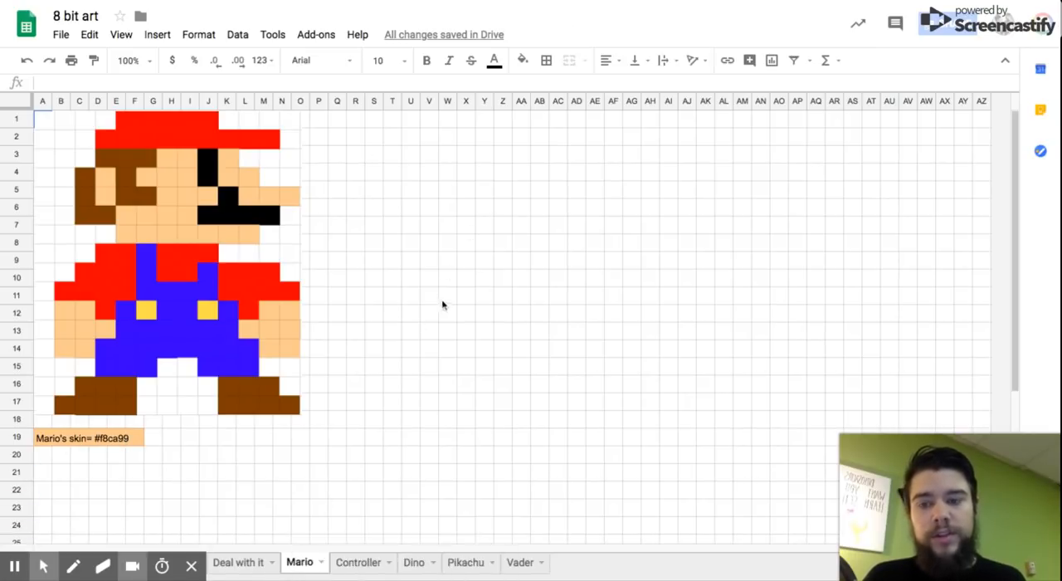
{"action": "left_click", "coordinate": [109, 444]}
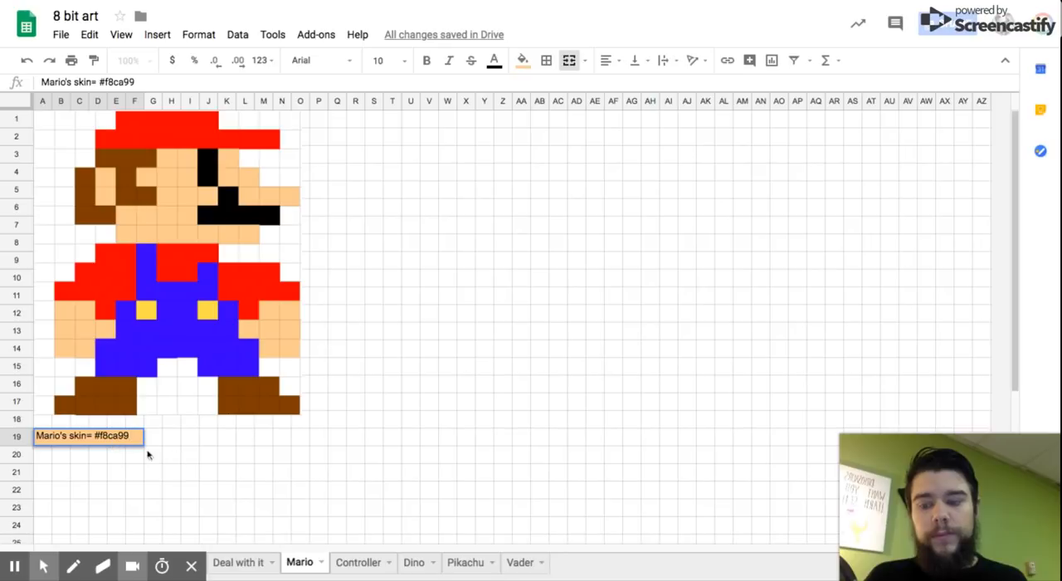
{"action": "left_click_drag", "start_coordinate": [131, 434], "coordinate": [96, 433]}
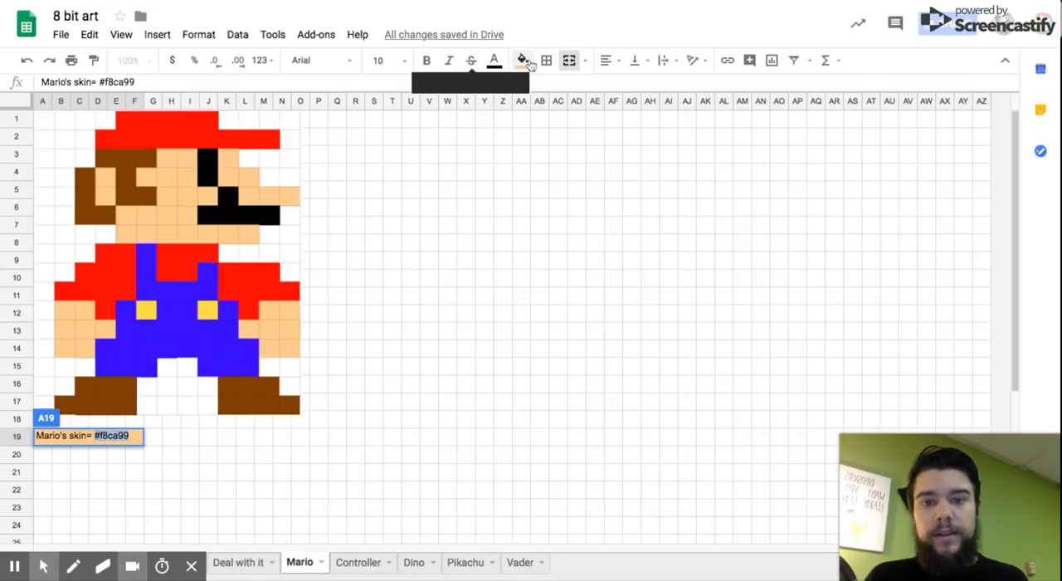
{"action": "left_click", "coordinate": [522, 59]}
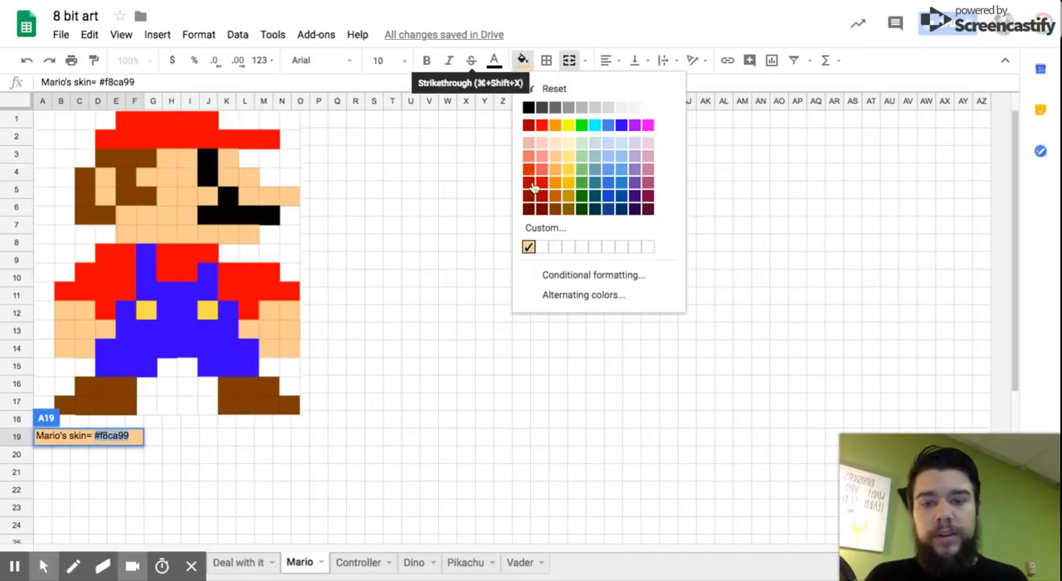
{"action": "left_click", "coordinate": [545, 228]}
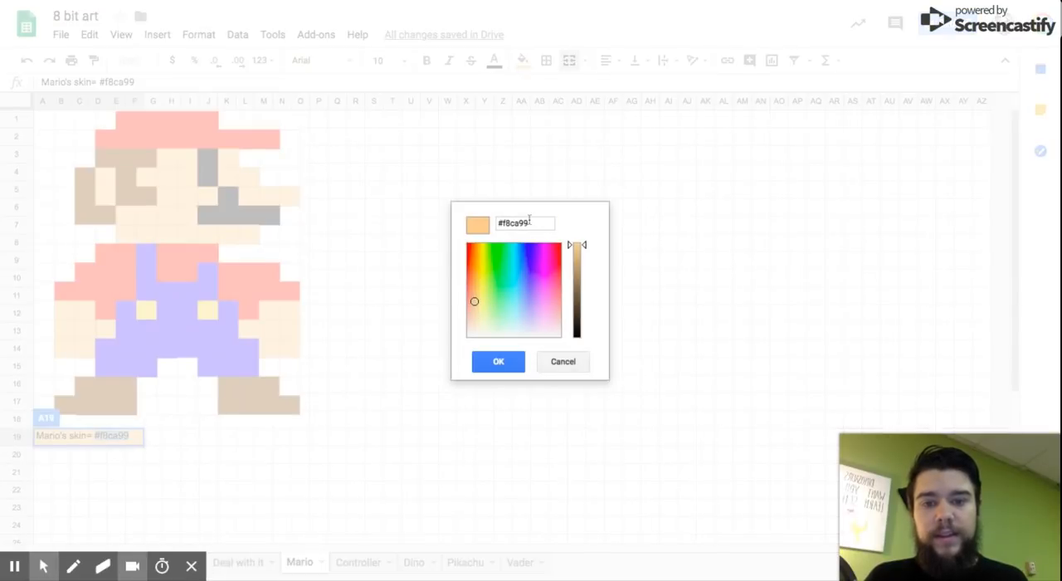
{"action": "left_click", "coordinate": [565, 365]}
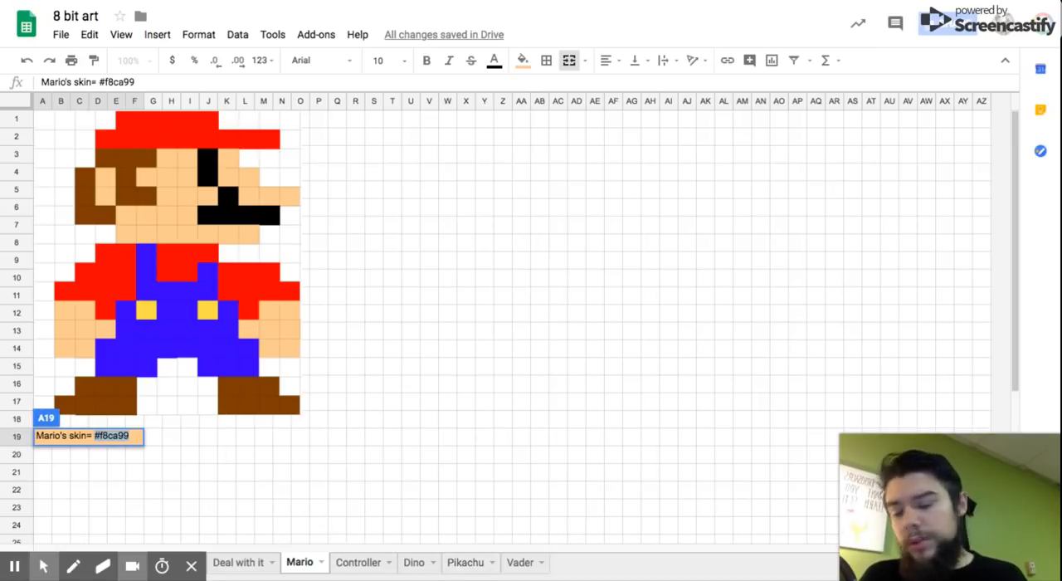
Step: Look over the pixel art on the Pikachu and Vader sheets
{"action": "left_click", "coordinate": [465, 564]}
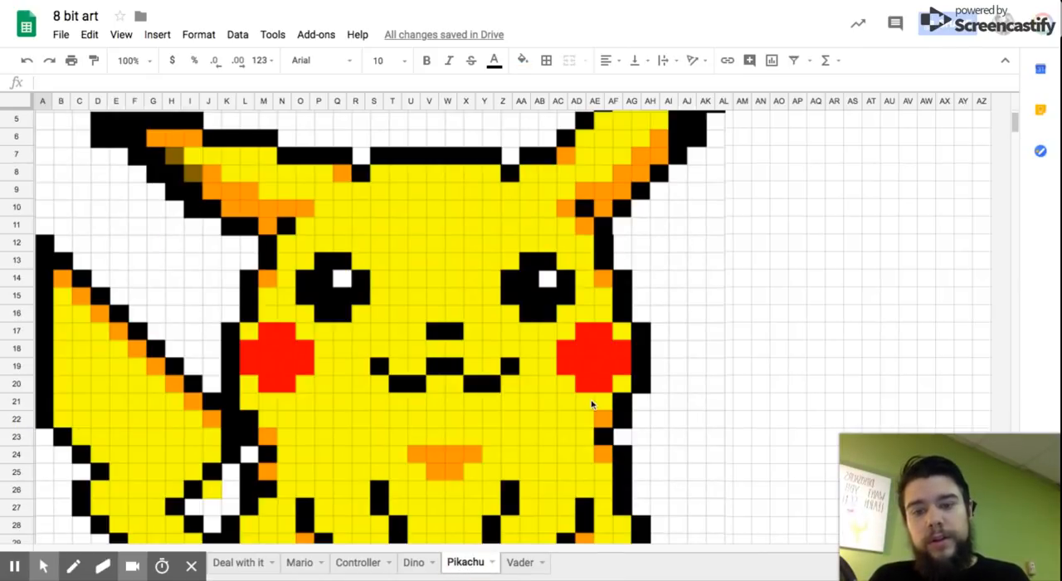
{"action": "scroll", "coordinate": [592, 404], "scroll_direction": "down", "scroll_amount": 5}
{"action": "scroll", "coordinate": [592, 405], "scroll_direction": "up", "scroll_amount": 6}
{"action": "scroll", "coordinate": [591, 400], "scroll_direction": "up", "scroll_amount": 1}
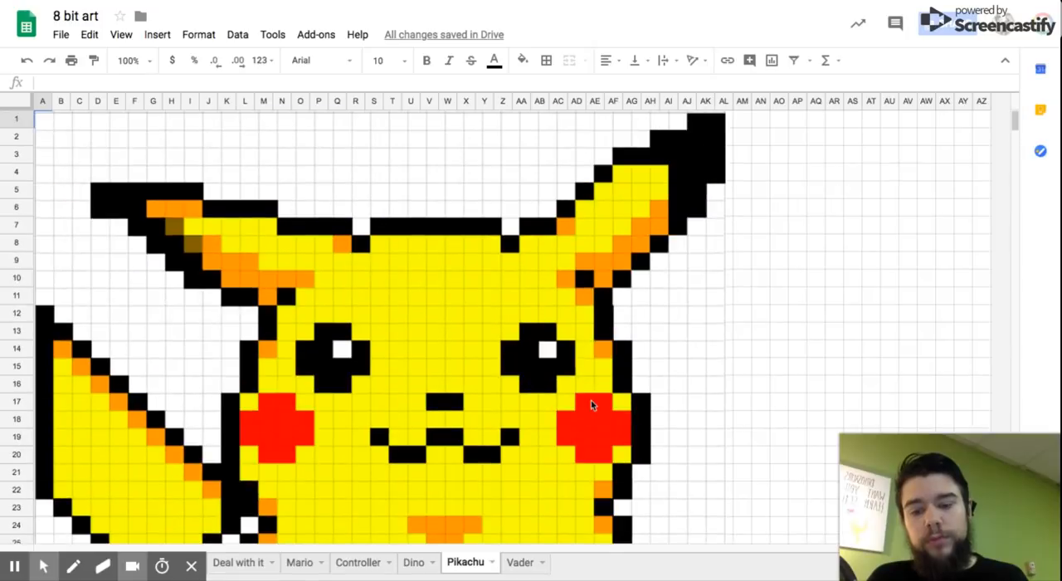
{"action": "left_click", "coordinate": [528, 566]}
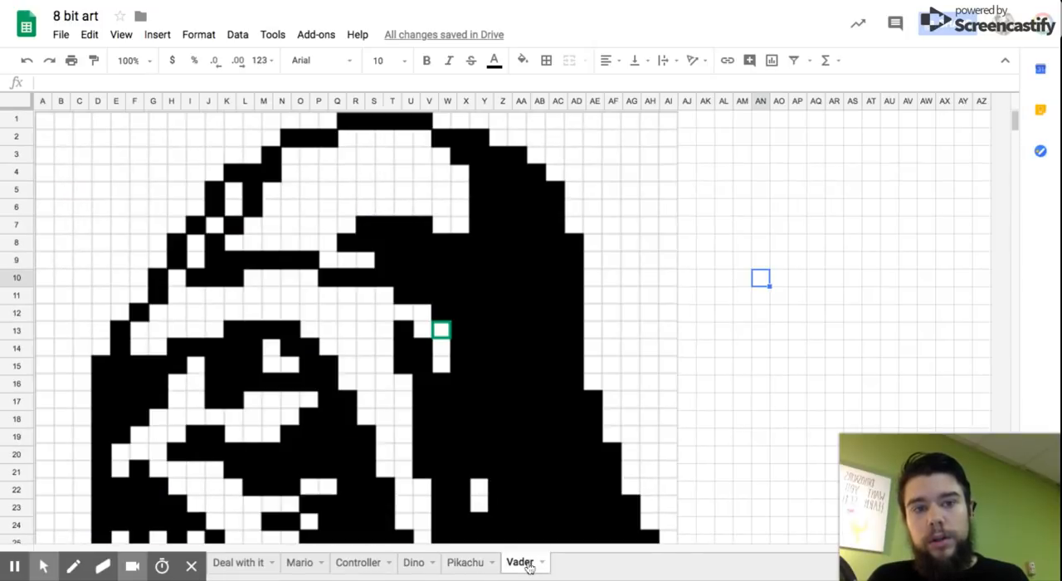
{"action": "scroll", "coordinate": [657, 371], "scroll_direction": "down", "scroll_amount": 1}
{"action": "scroll", "coordinate": [658, 371], "scroll_direction": "down", "scroll_amount": 4}
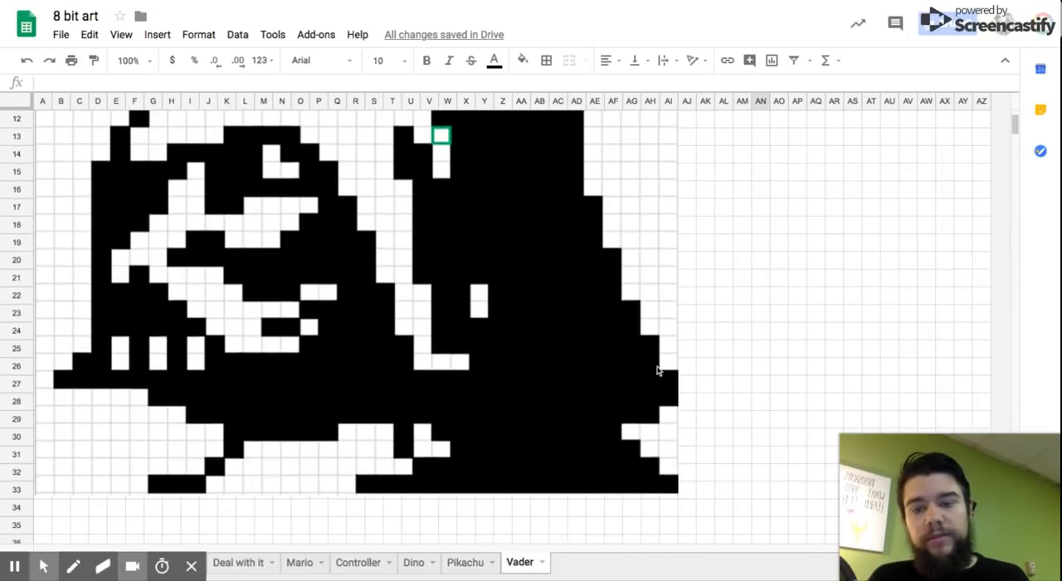
{"action": "scroll", "coordinate": [656, 348], "scroll_direction": "up", "scroll_amount": 5}
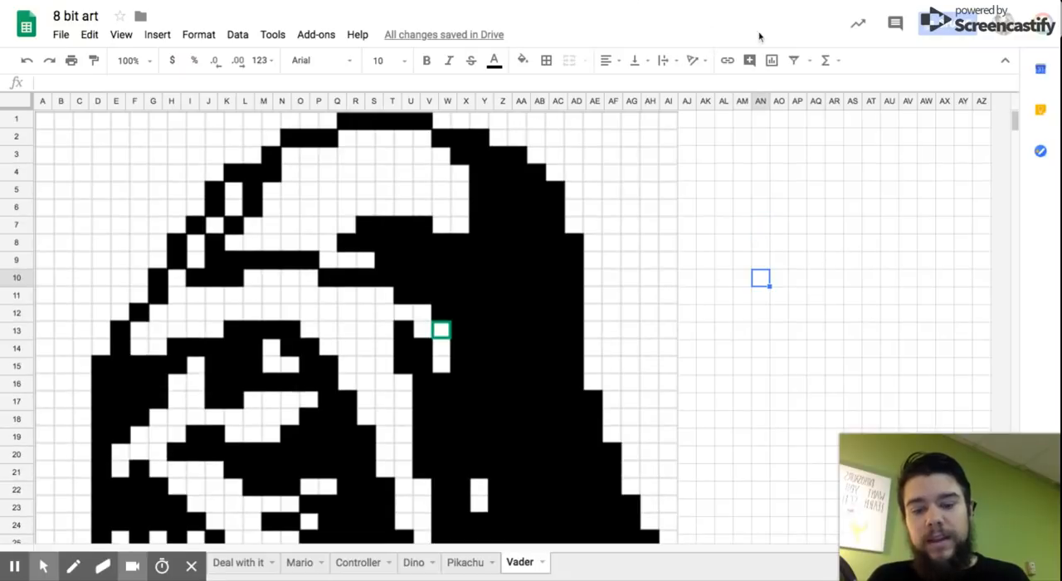